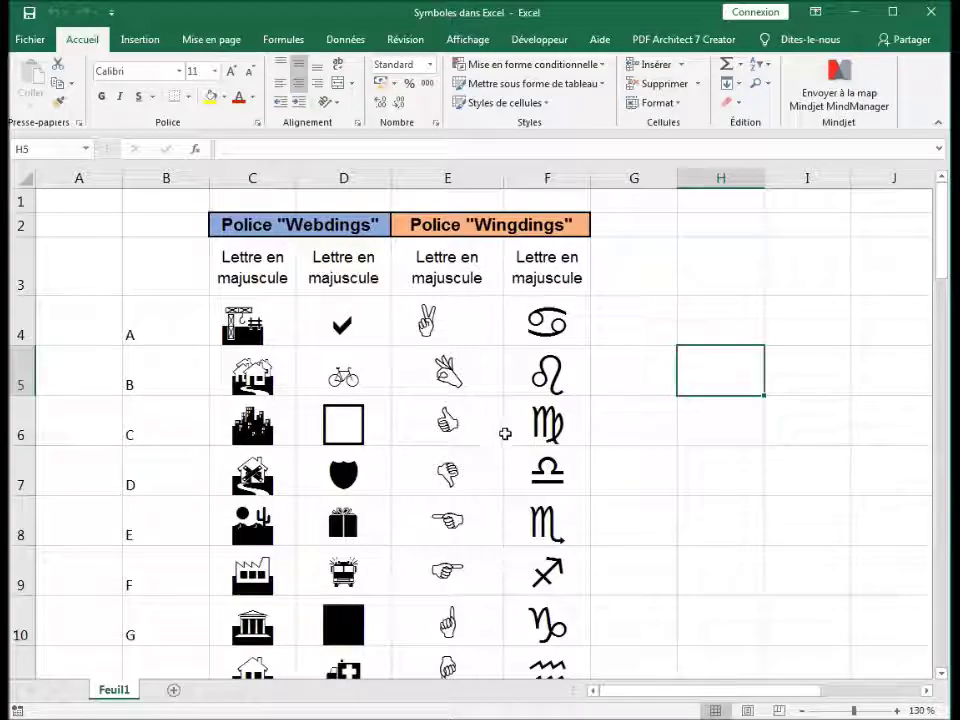
Enter the digits 1, 2 and 3 in D31–D33 so their Webdings symbols appear.
scroll(321, 444, "down", 1)
scroll(321, 444, "down", 1)
scroll(321, 444, "down", 2)
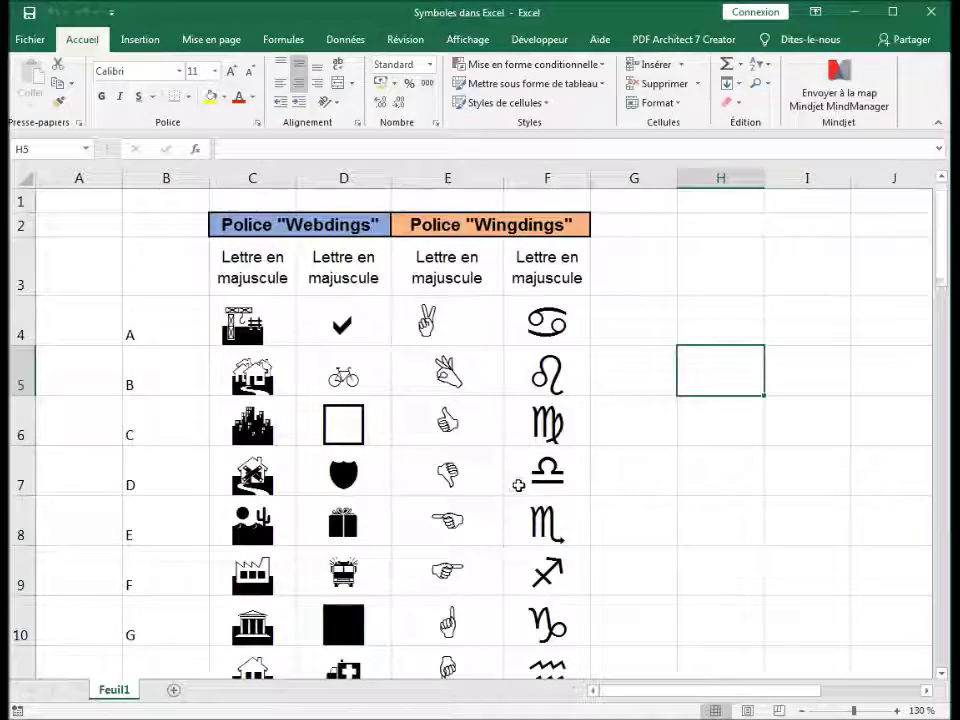
scroll(514, 444, "down", 3)
scroll(514, 446, "down", 4)
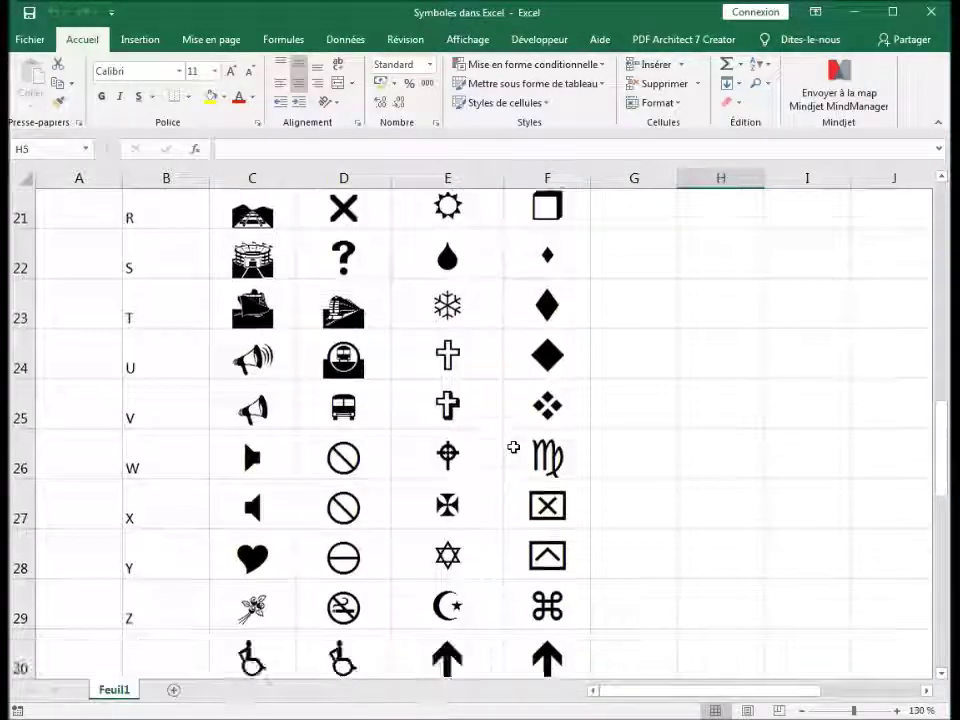
scroll(514, 446, "down", 2)
left_click(323, 353)
type("1")
key("Return")
type("2")
key("Return")
type("2")
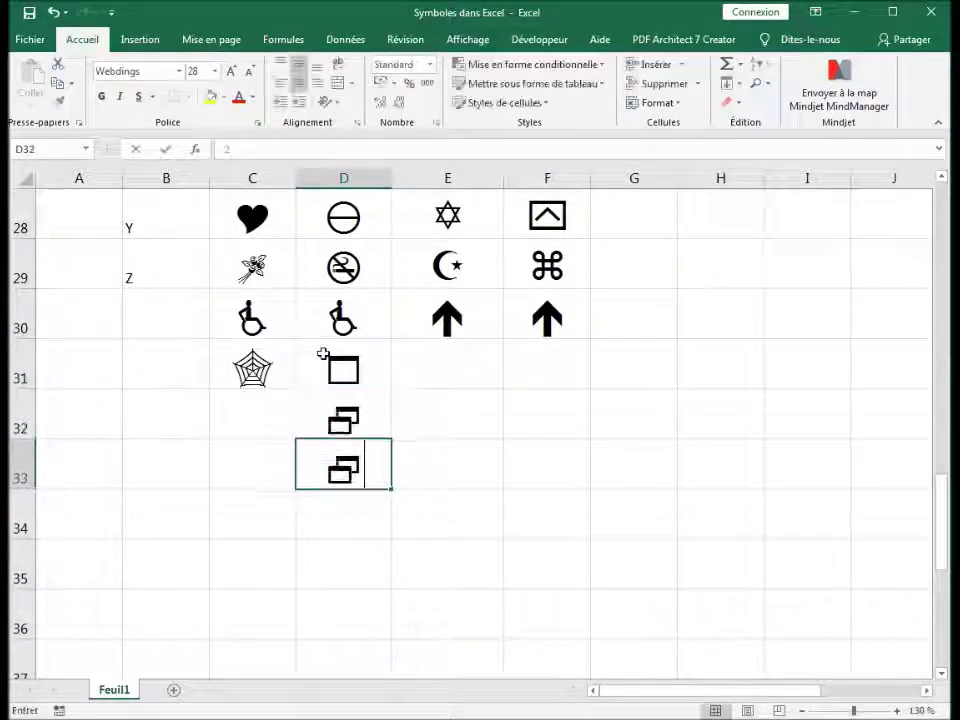
key("BackSpace")
type("3")
key("Return")
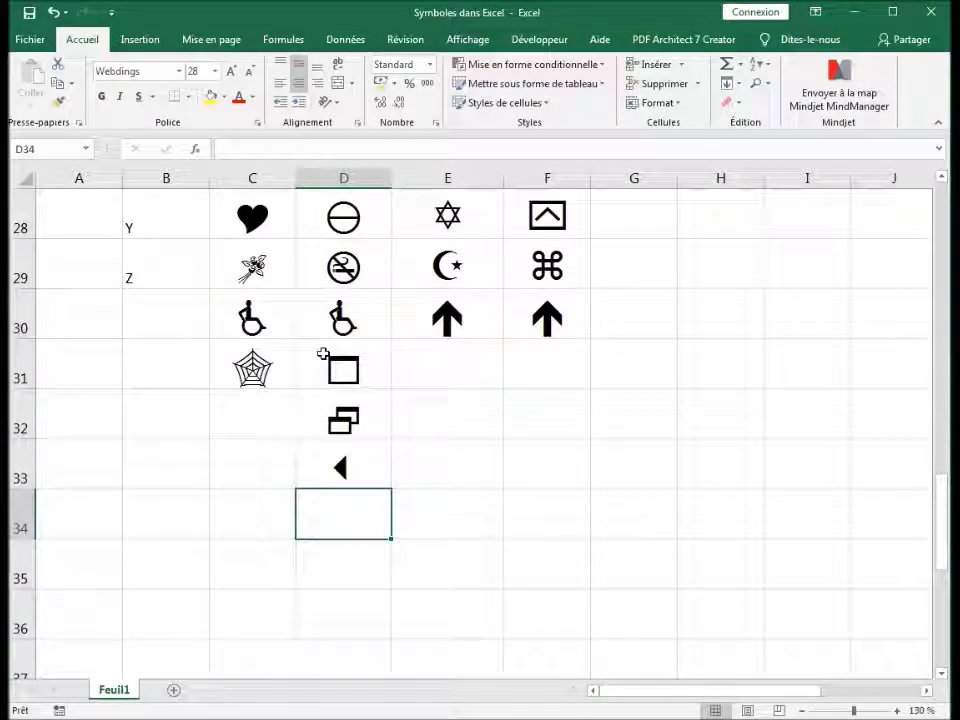
scroll(299, 372, "up", 9)
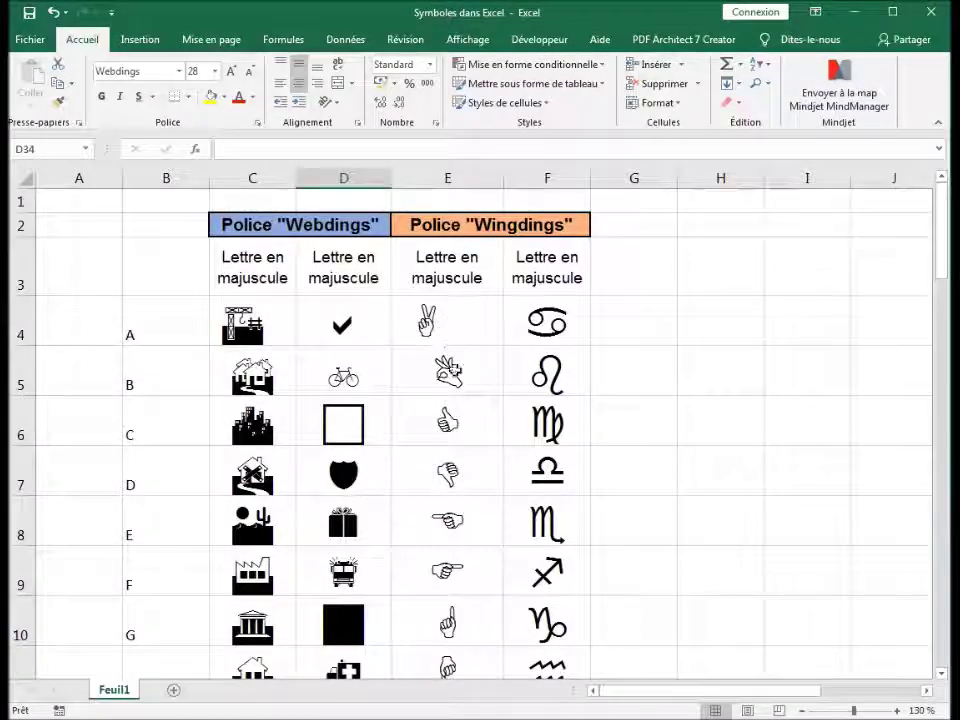
left_click(447, 320)
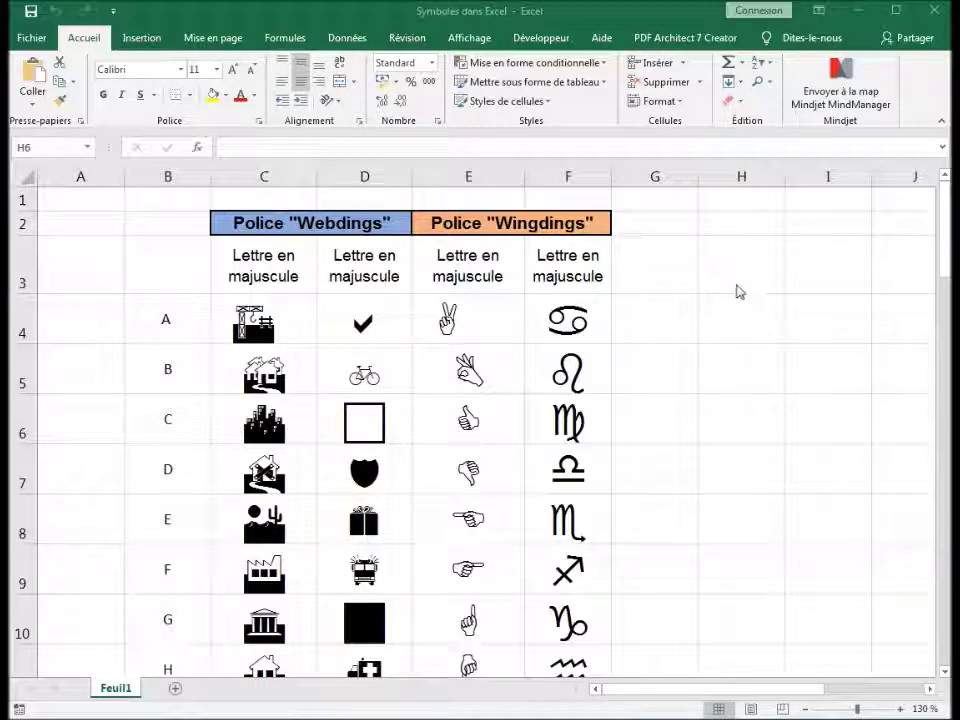
left_click(723, 338)
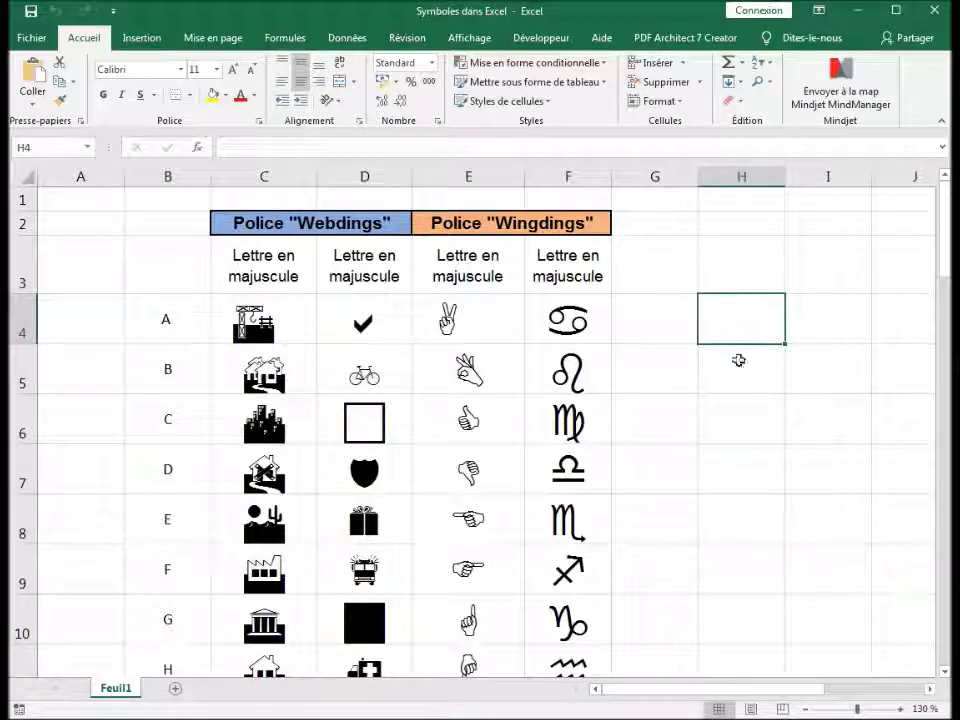
left_click(140, 37)
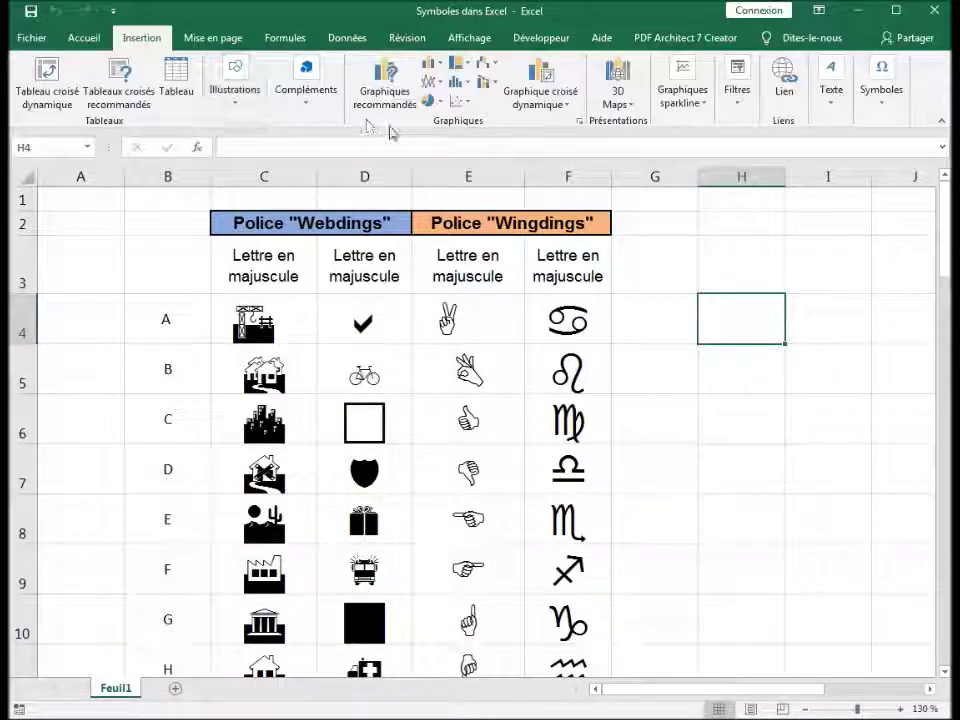
left_click(893, 112)
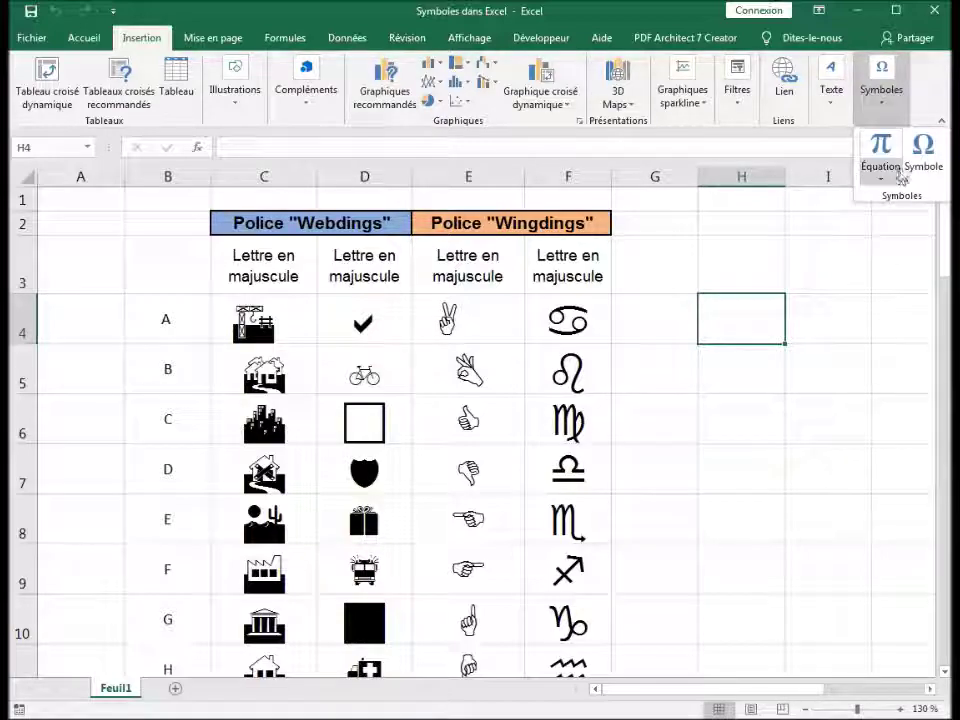
left_click(922, 155)
left_click_drag(713, 264, 608, 234)
left_click(784, 399)
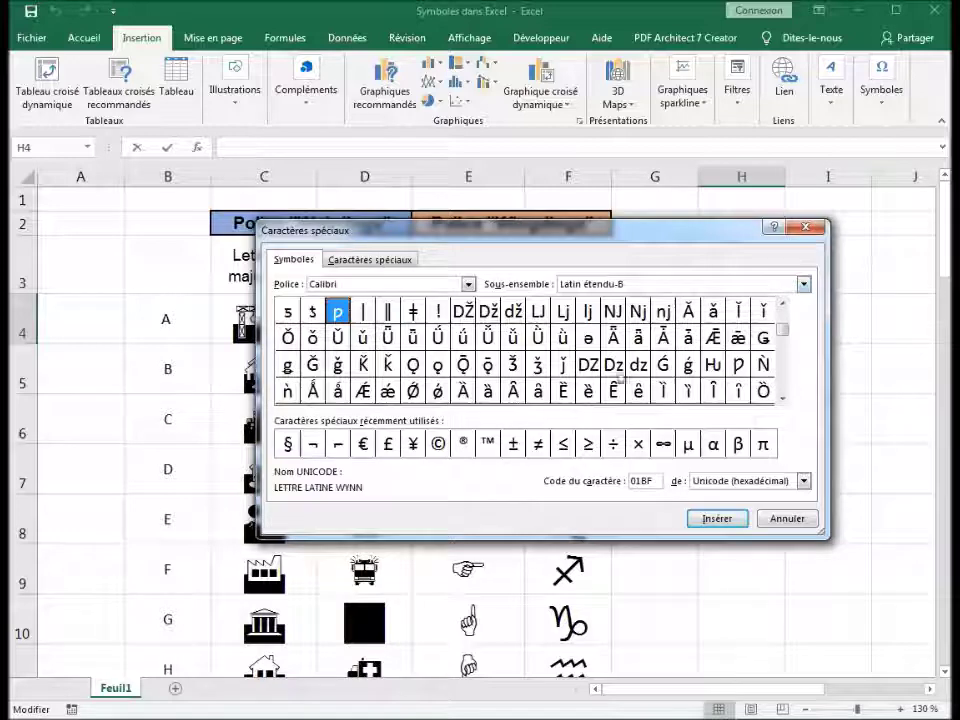
left_click(808, 227)
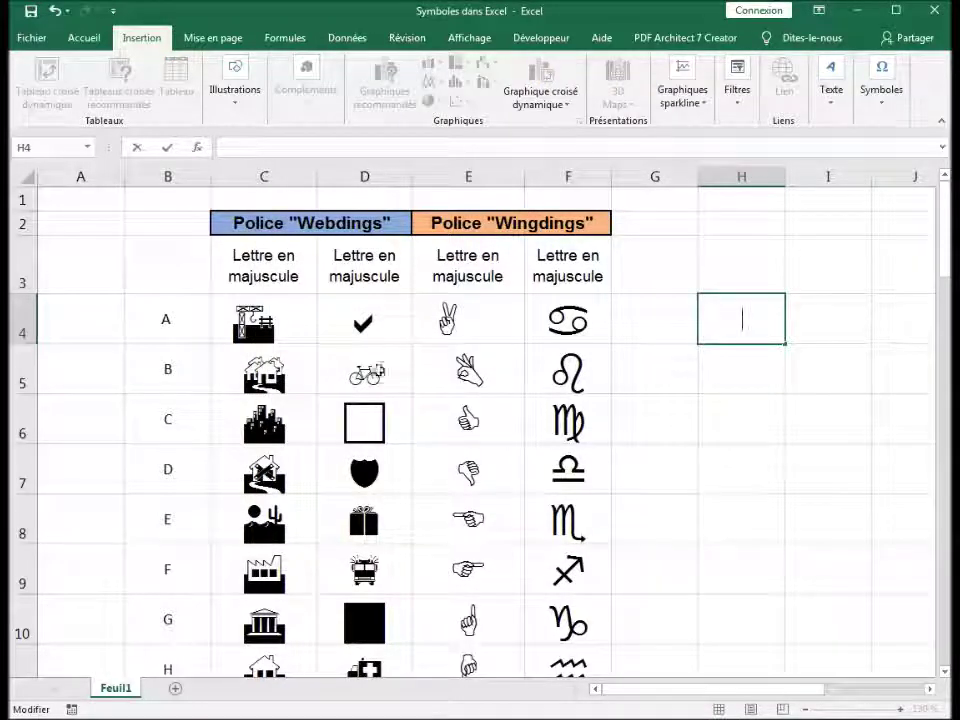
left_click(590, 380)
scroll(533, 456, "down", 4)
scroll(438, 462, "down", 1)
scroll(438, 460, "down", 1)
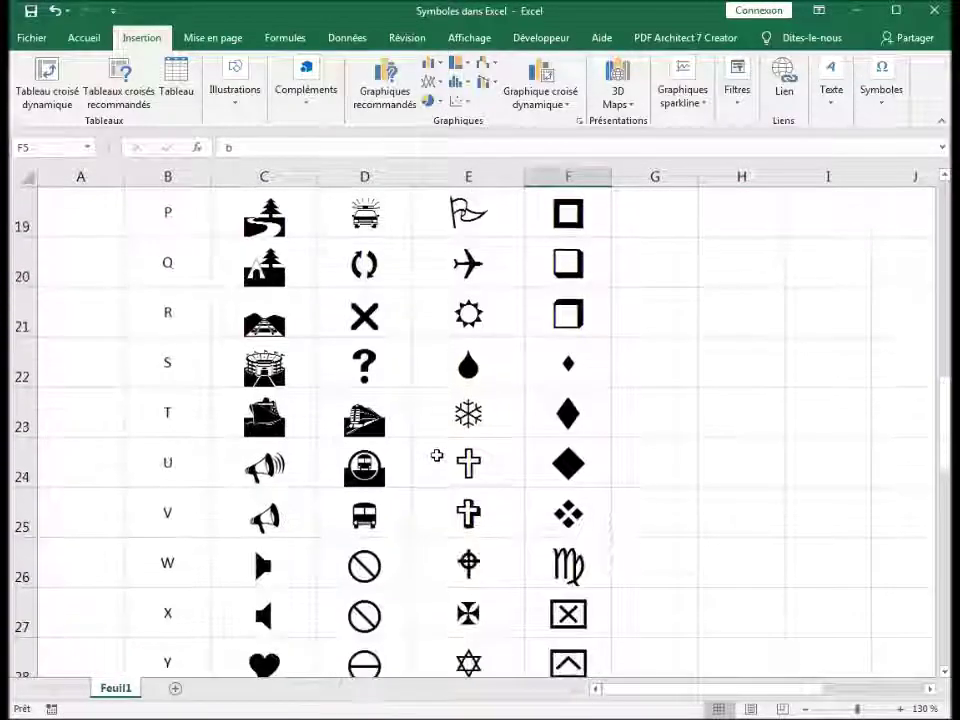
scroll(440, 450, "down", 1)
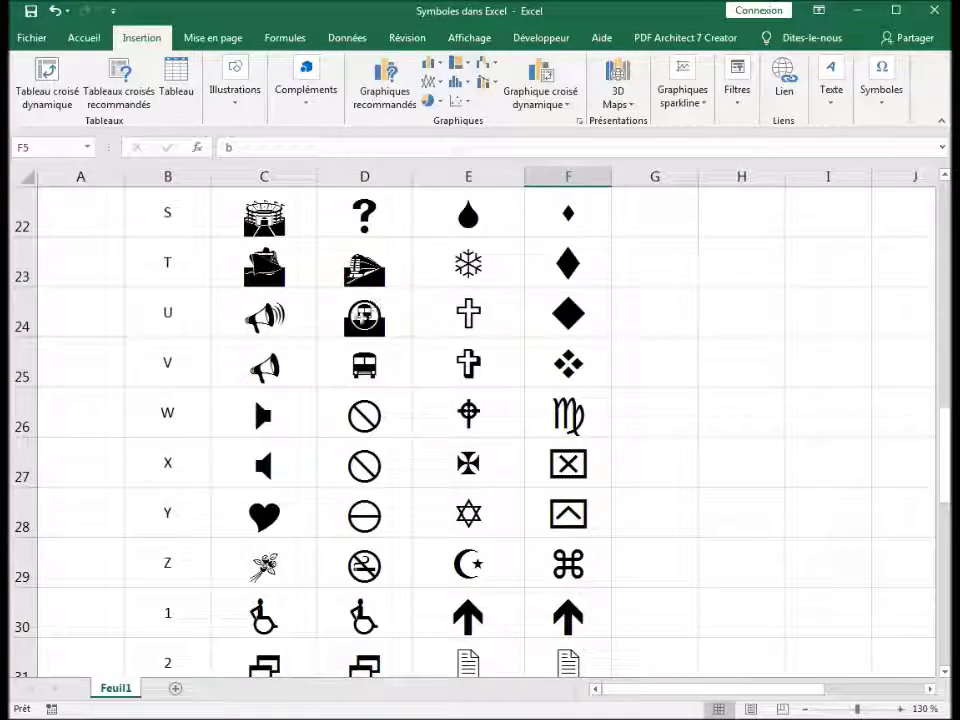
scroll(440, 490, "down", 1)
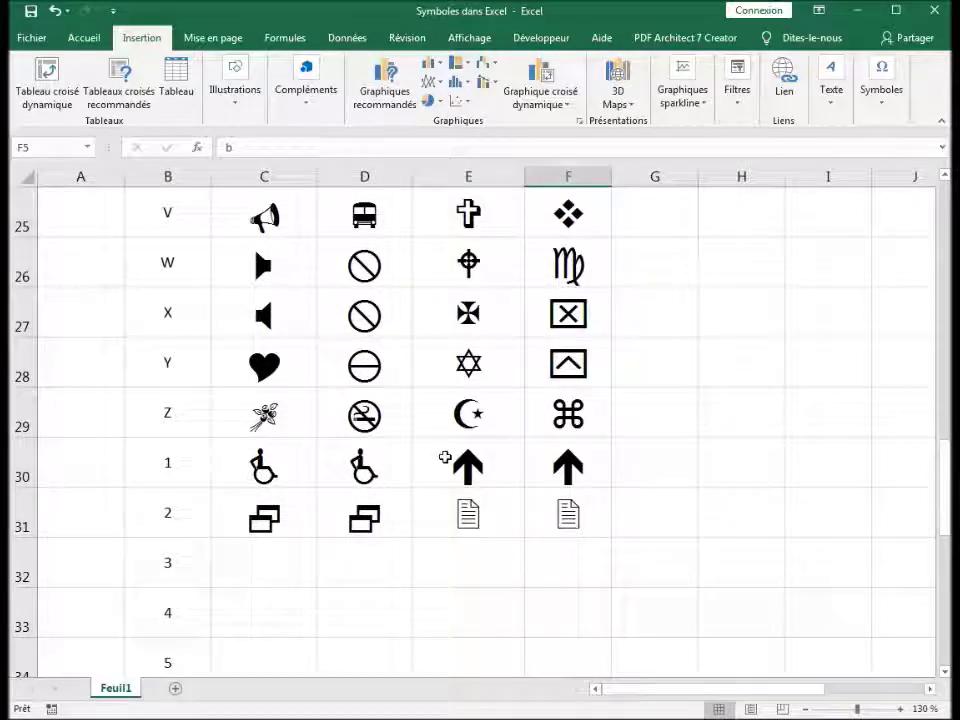
scroll(731, 412, "up", 2)
scroll(733, 409, "down", 1)
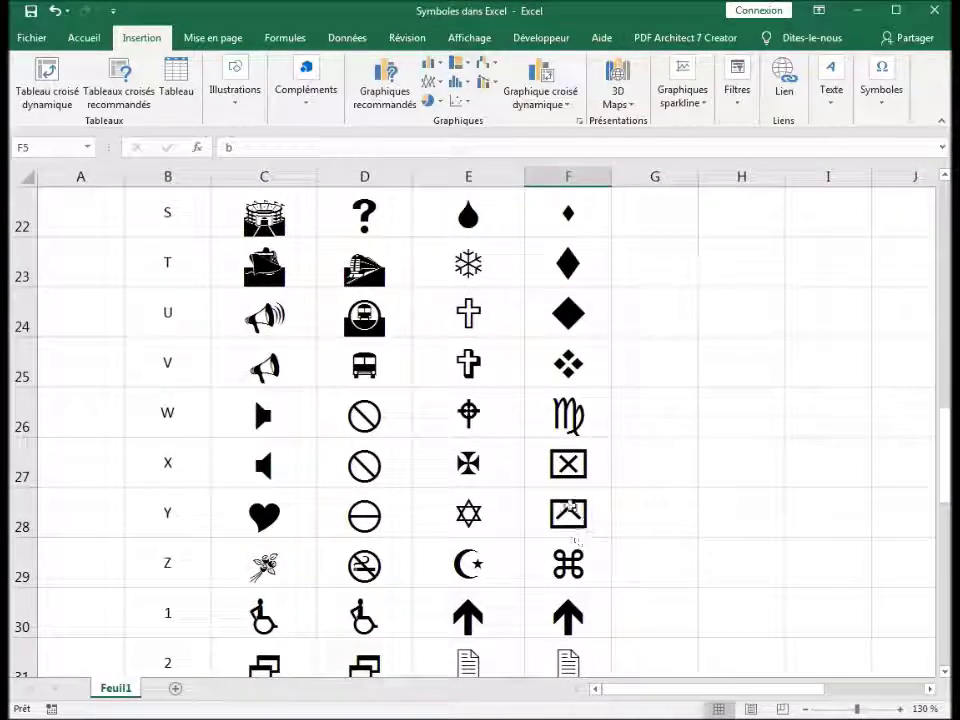
scroll(440, 450, "up", 7)
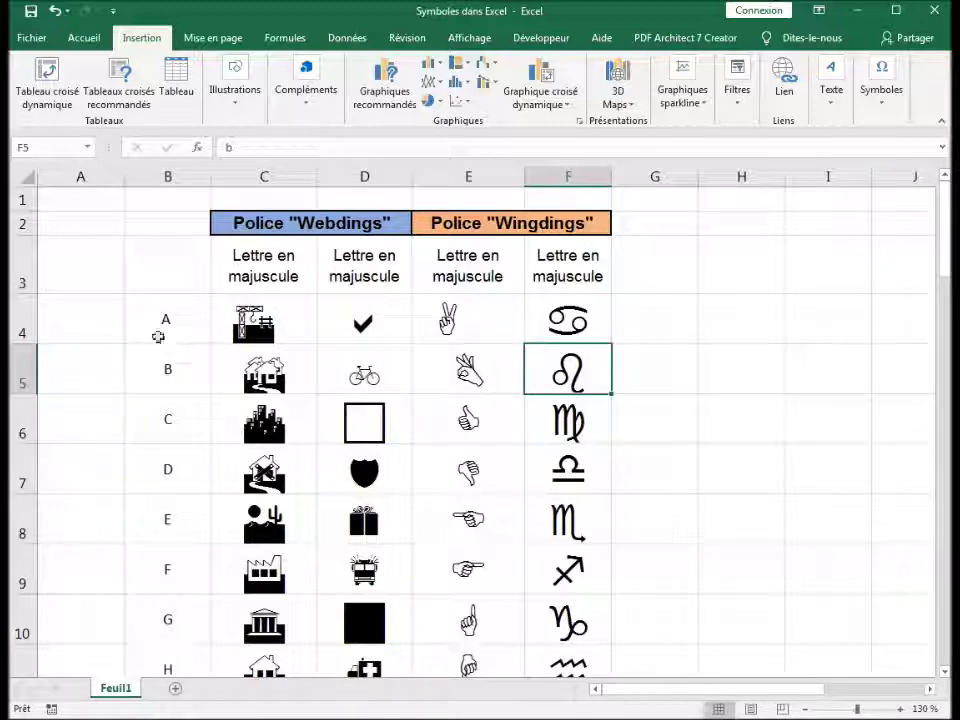
left_click_drag(165, 323, 168, 572)
scroll(167, 568, "down", 7)
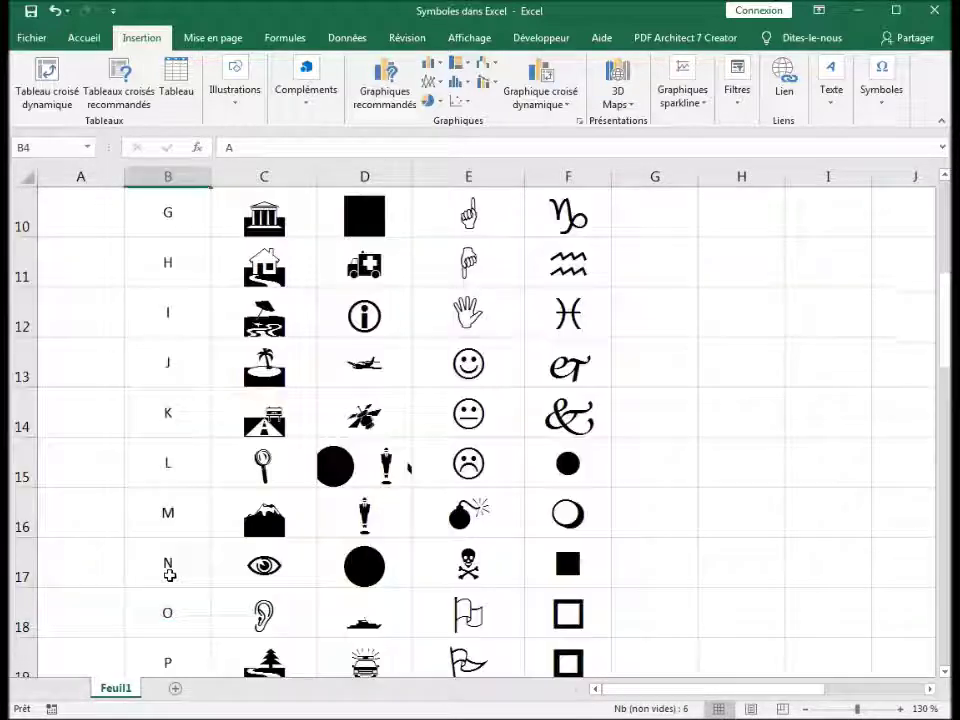
scroll(173, 558, "down", 1)
scroll(171, 512, "down", 1)
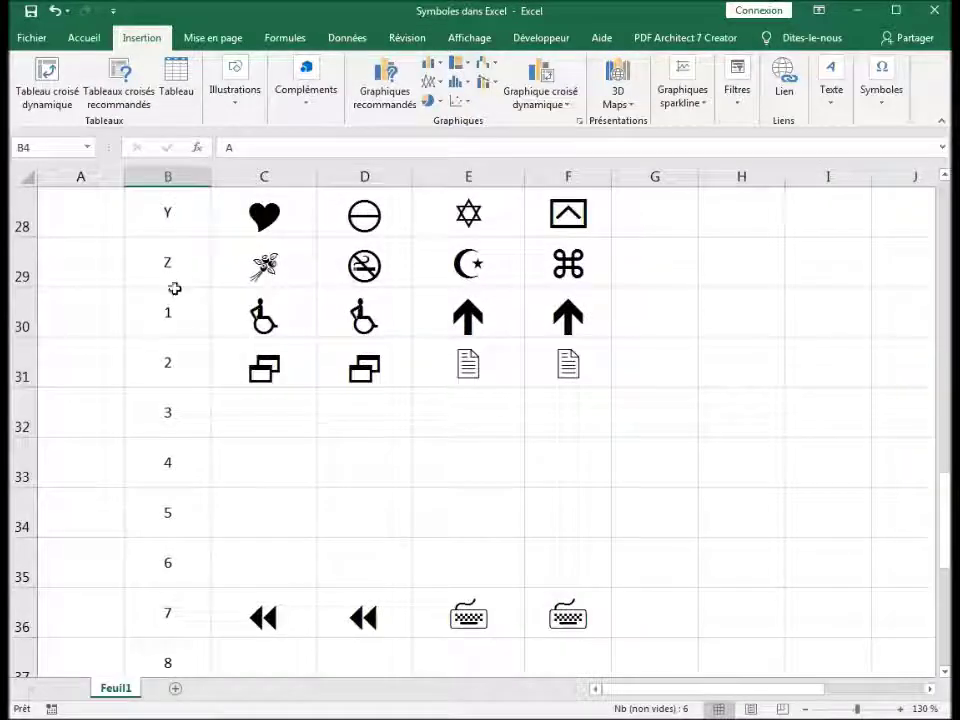
left_click_drag(174, 300, 191, 553)
scroll(219, 536, "down", 3)
scroll(225, 518, "down", 1)
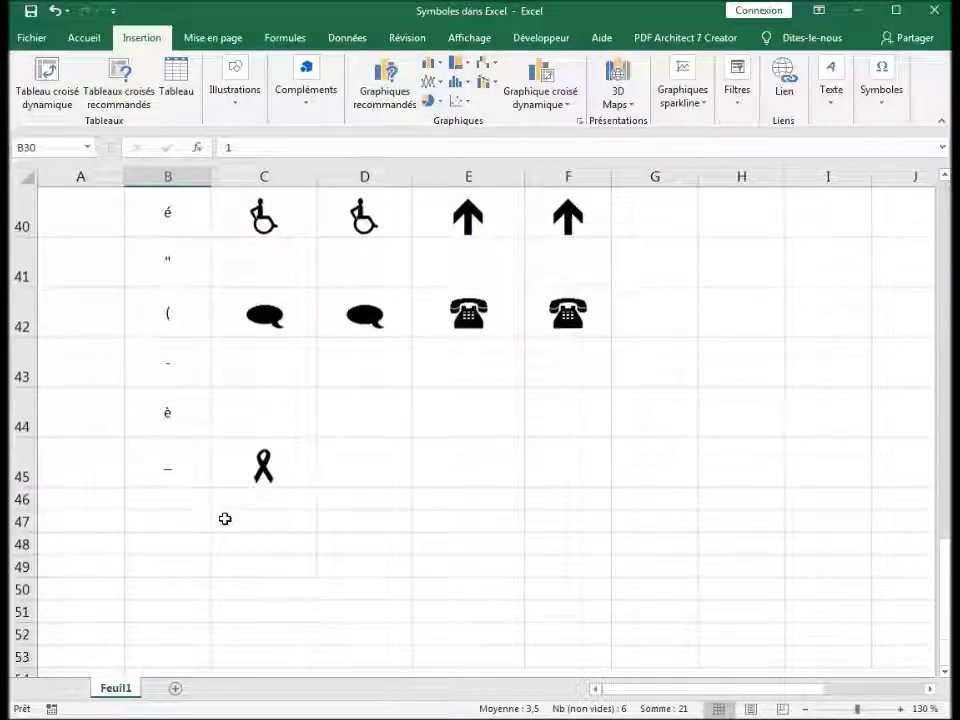
scroll(223, 512, "up", 3)
scroll(223, 512, "up", 4)
scroll(407, 461, "up", 3)
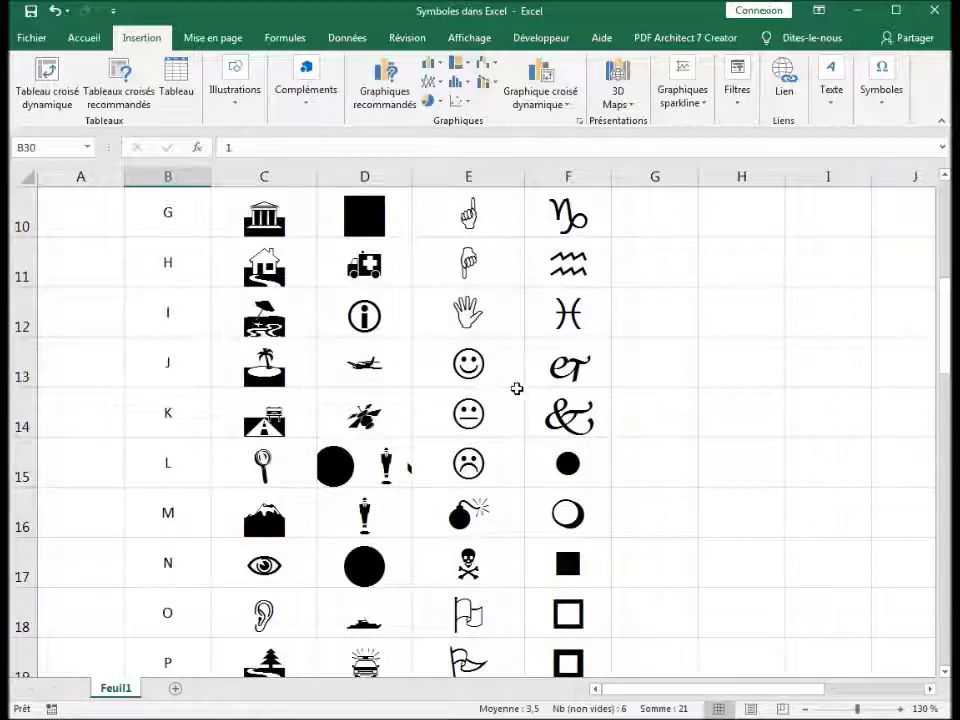
scroll(516, 388, "up", 3)
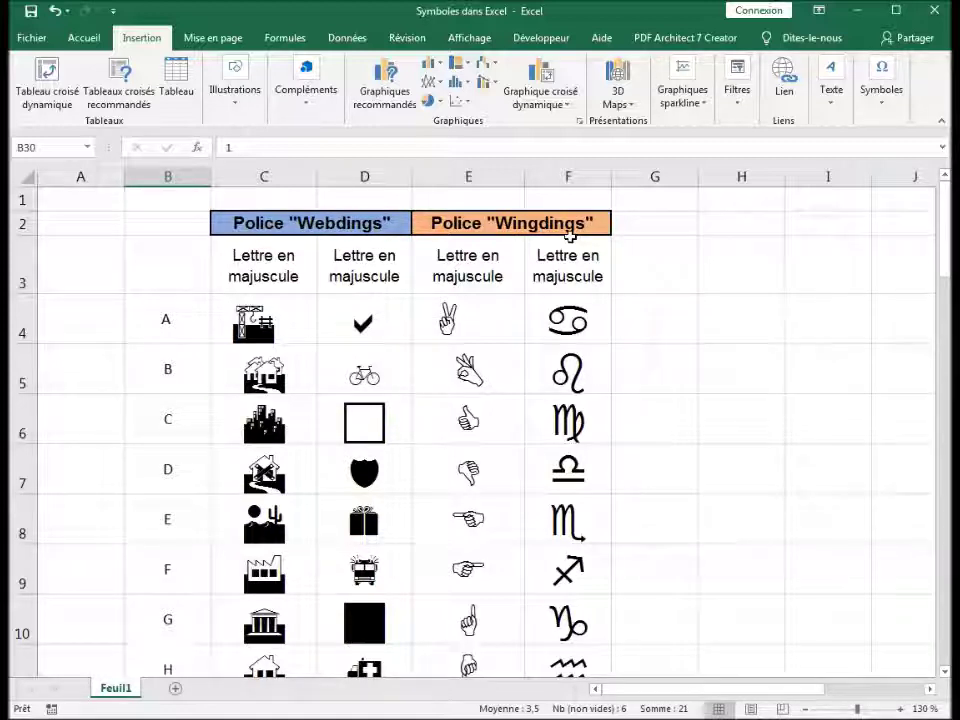
left_click(475, 319)
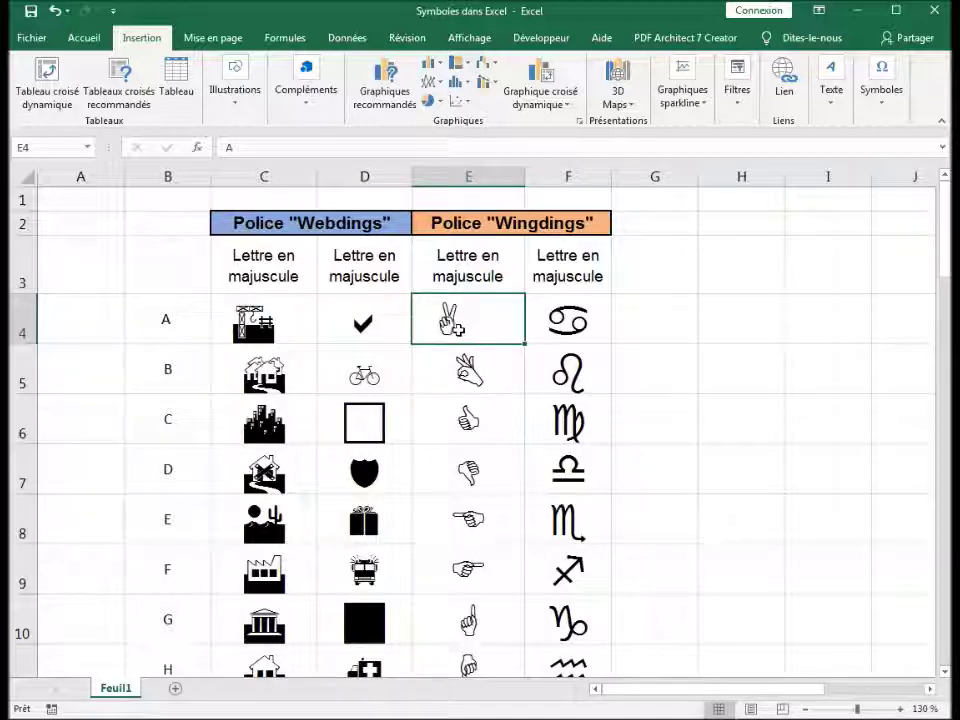
left_click(472, 473)
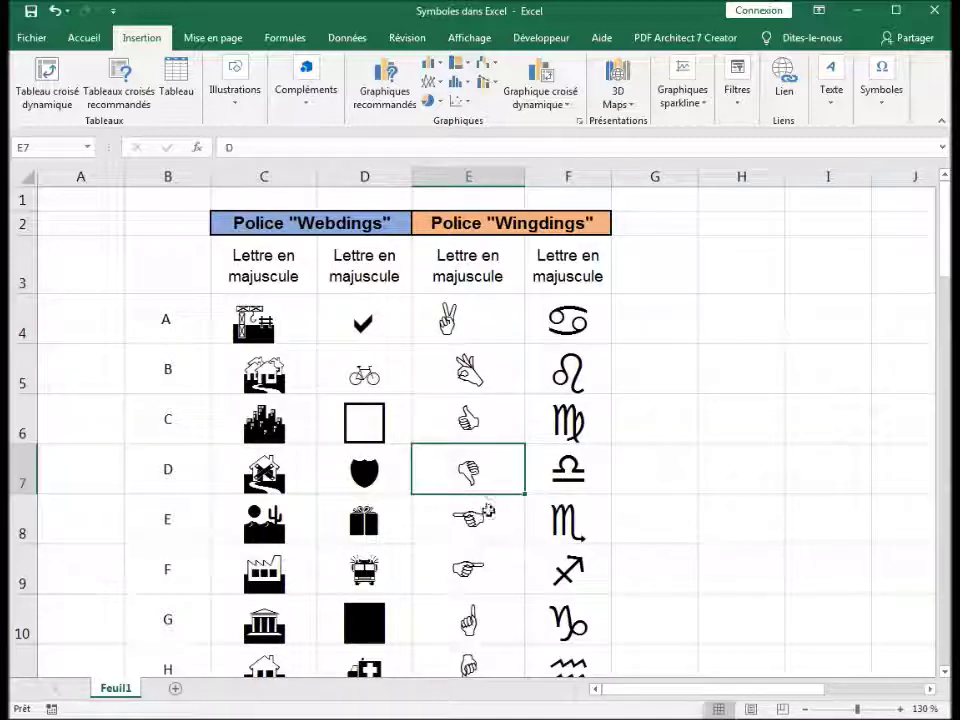
left_click(488, 514)
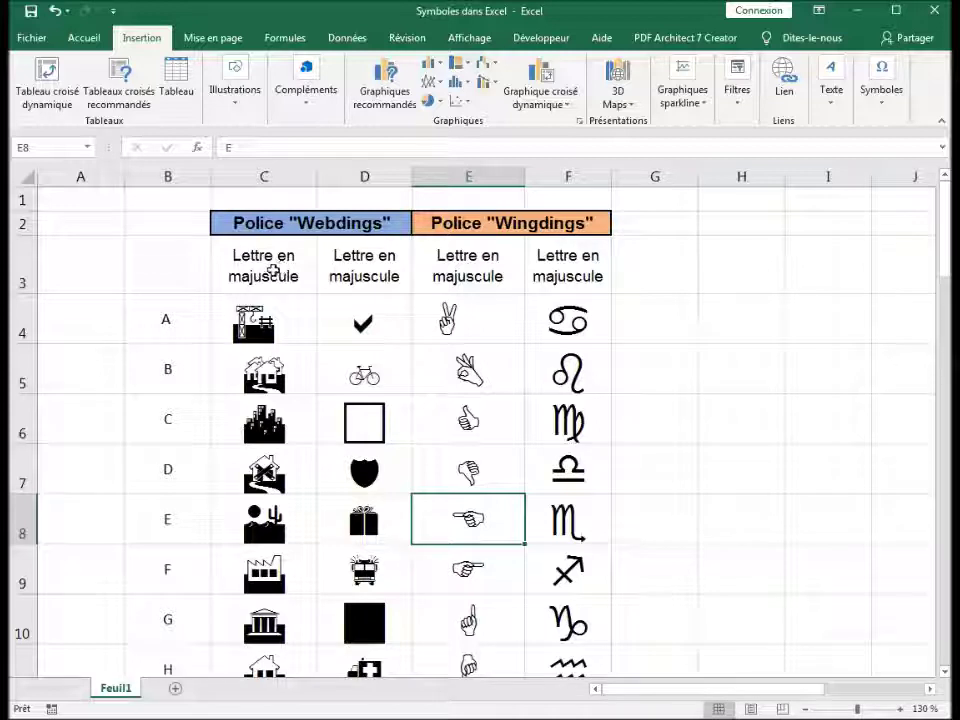
left_click(278, 271)
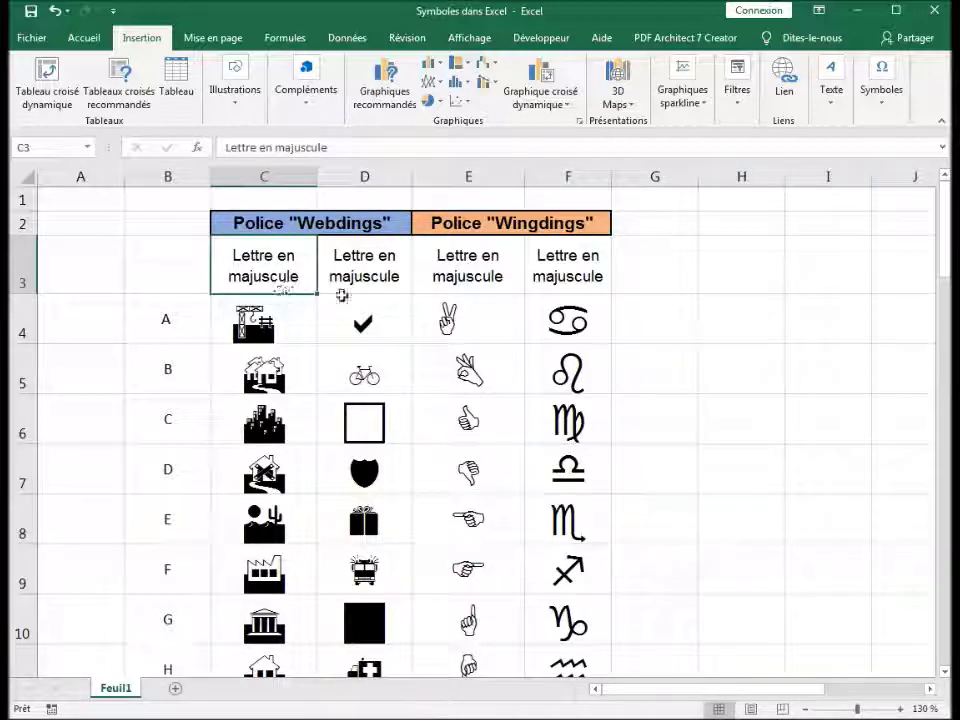
Change the D3 header from majuscule to 'Lettre en minuscule'.
left_click(371, 270)
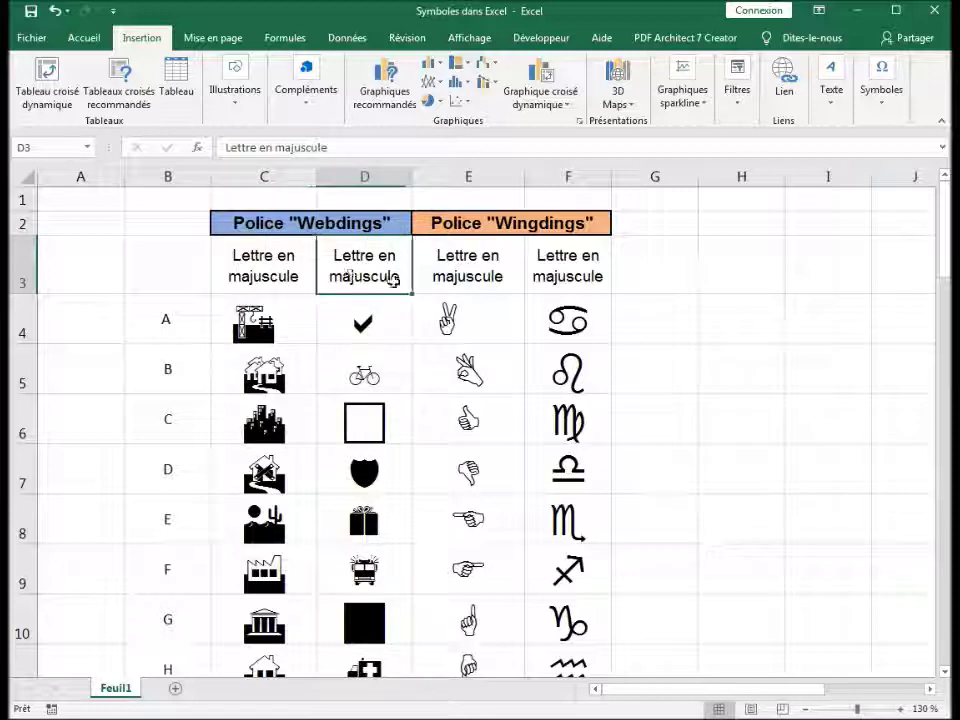
double_click(386, 278)
double_click(386, 278)
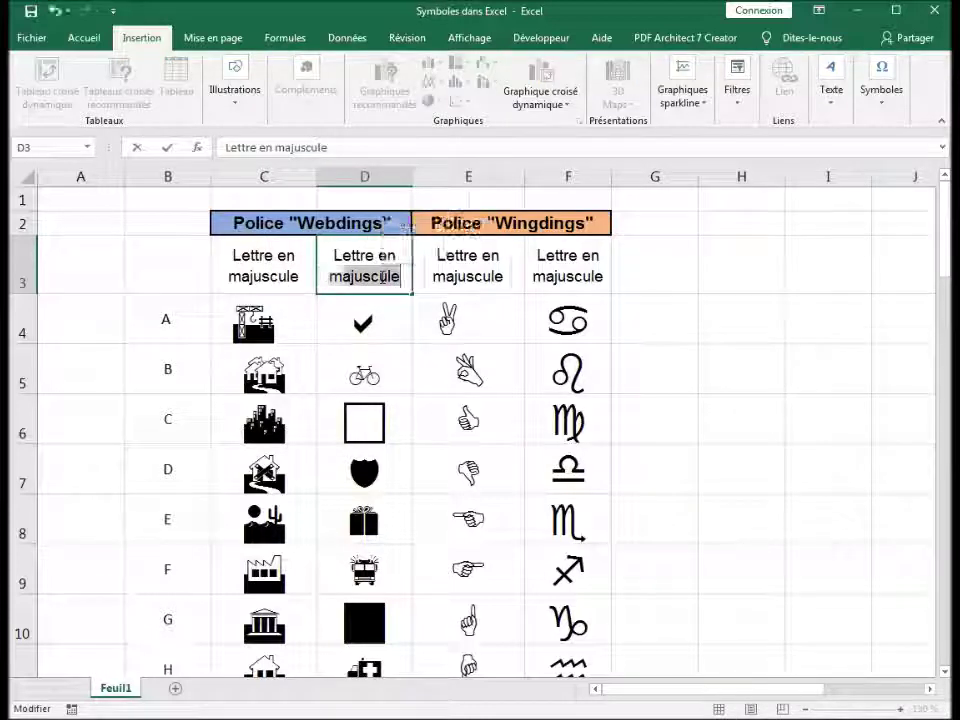
type("minuscule")
key("ctrl+Return")
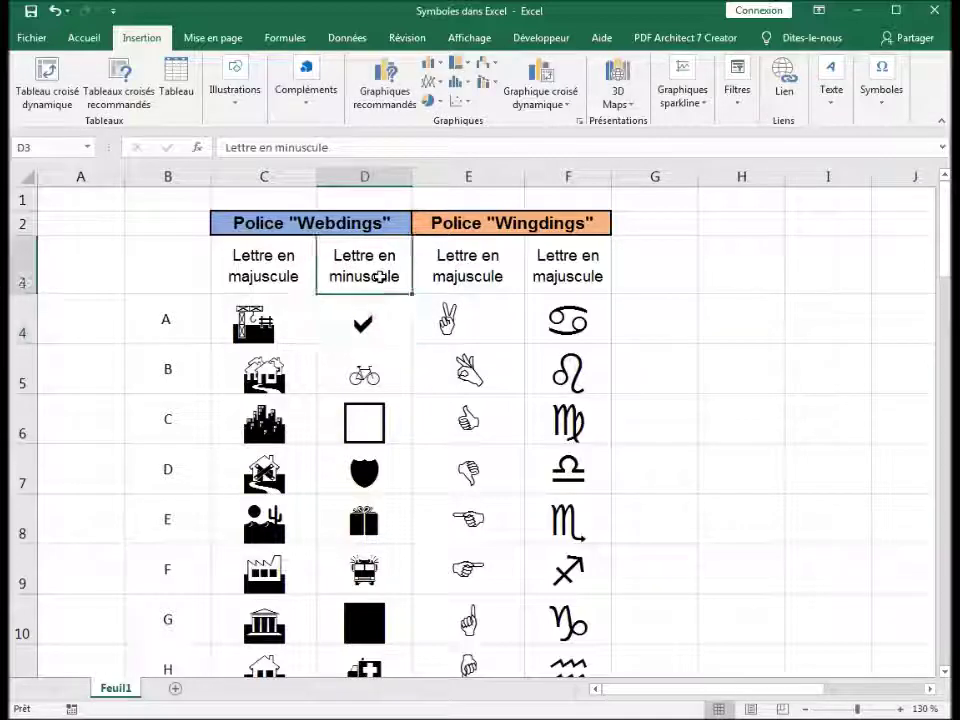
Copy the 'Lettre en minuscule' header from D3 into F3.
key("ctrl+c")
key("Right")
key("Right")
key("Right")
key("Left")
key("ctrl+v")
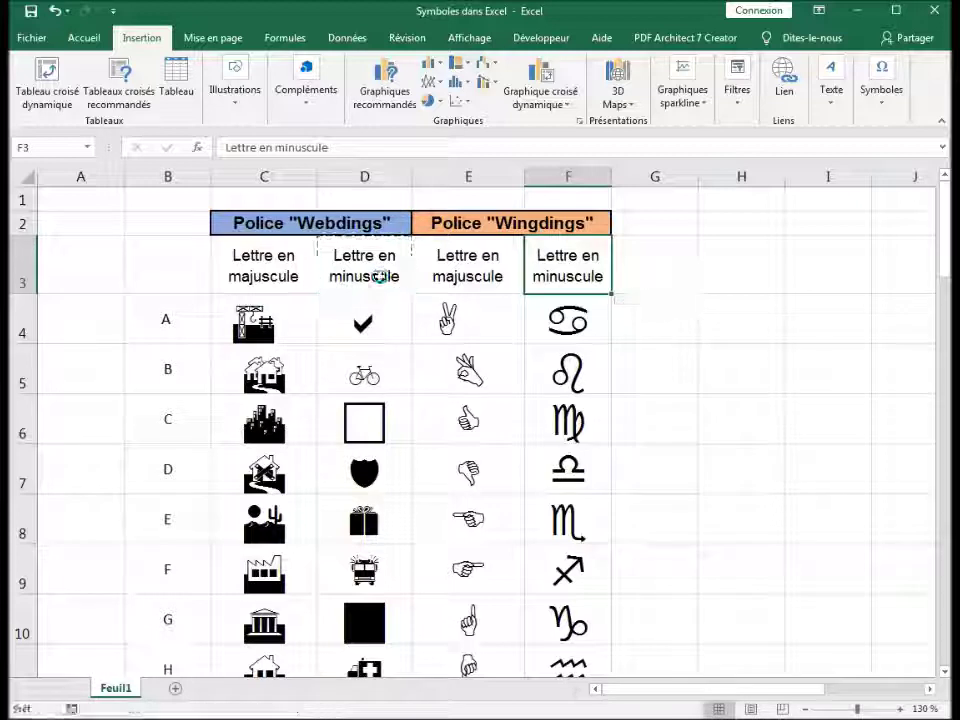
key("Return")
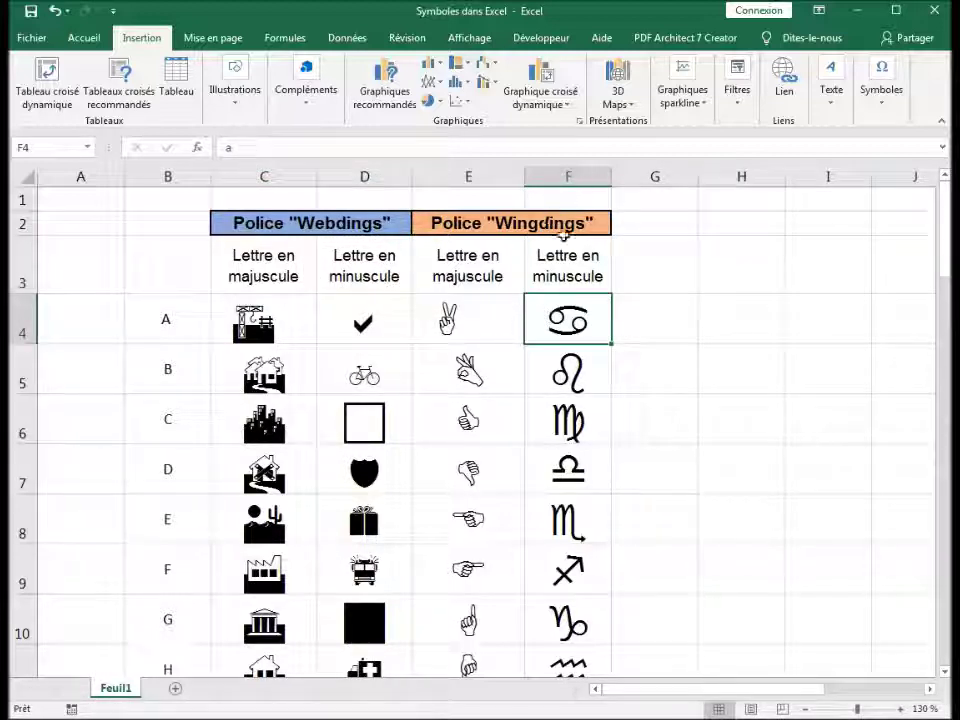
left_click(493, 390)
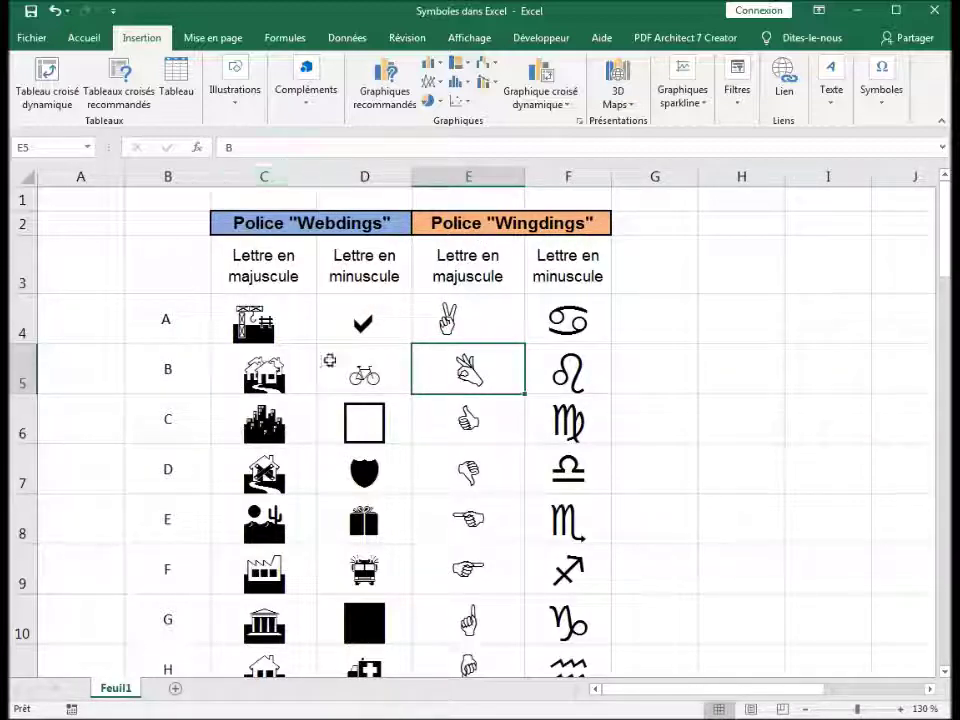
key("Left")
key("Down")
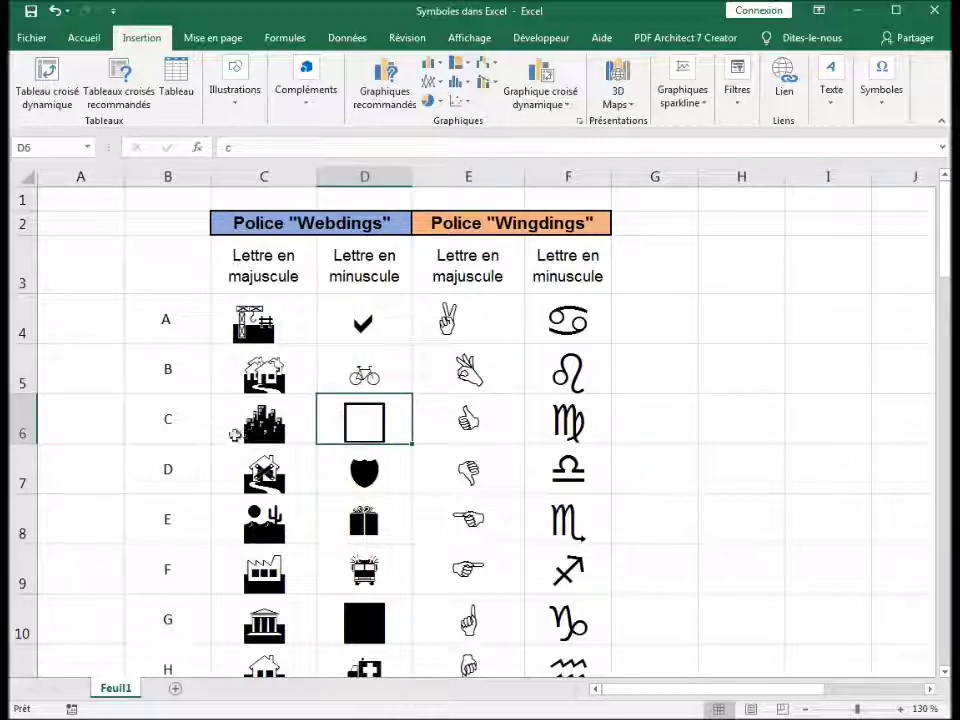
left_click(205, 428)
left_click(250, 430)
scroll(302, 456, "down", 2)
scroll(320, 430, "down", 1)
scroll(266, 280, "down", 1)
scroll(268, 280, "down", 2)
scroll(272, 280, "up", 3)
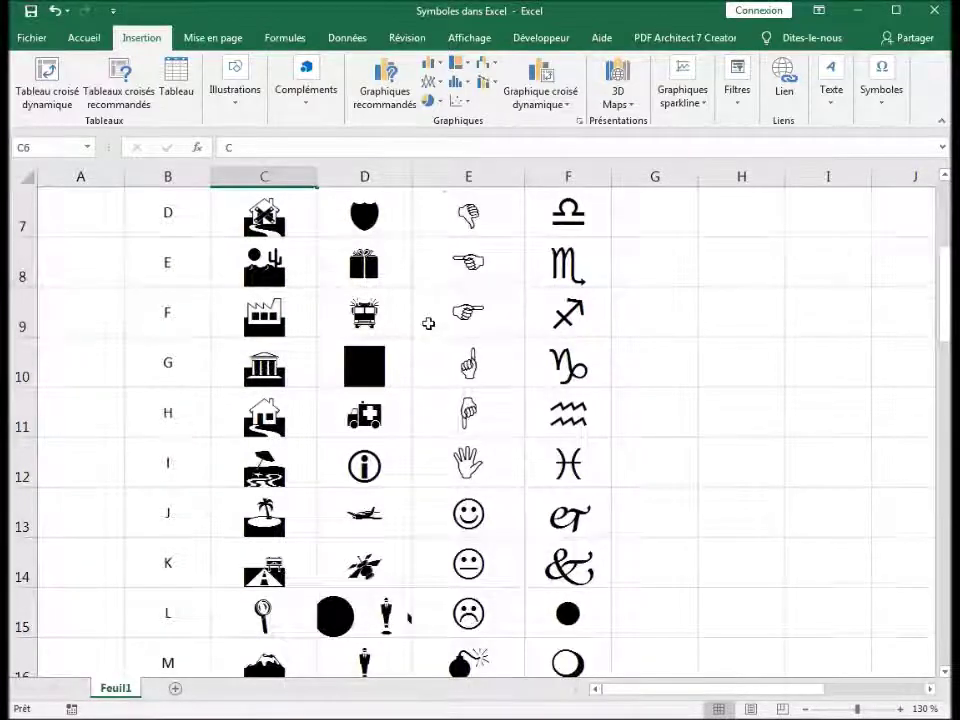
scroll(432, 325, "up", 1)
scroll(437, 330, "down", 2)
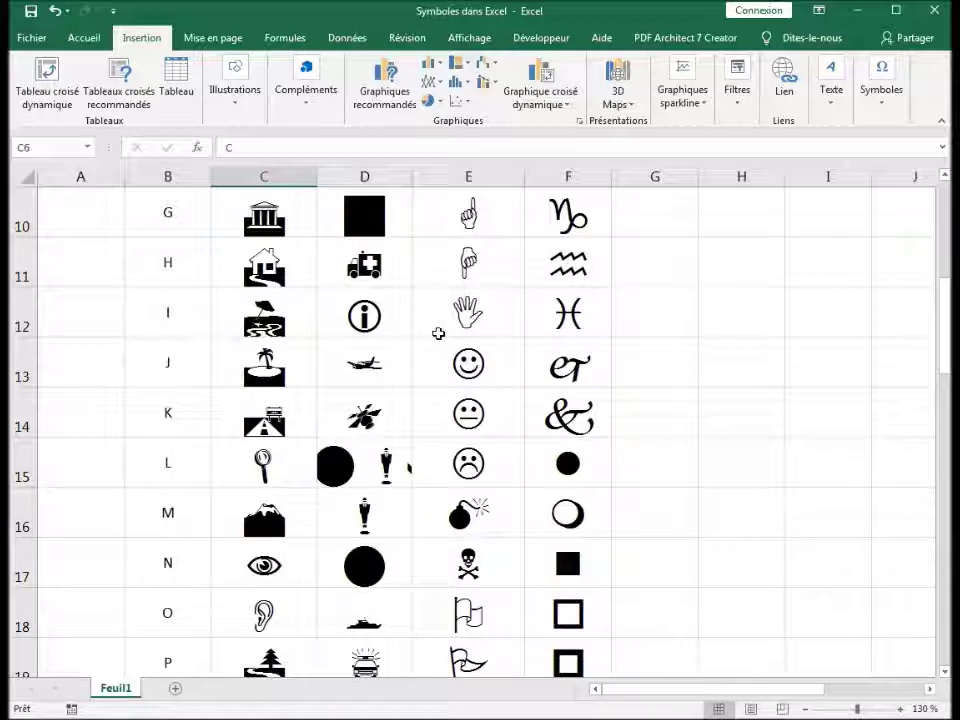
left_click(491, 371)
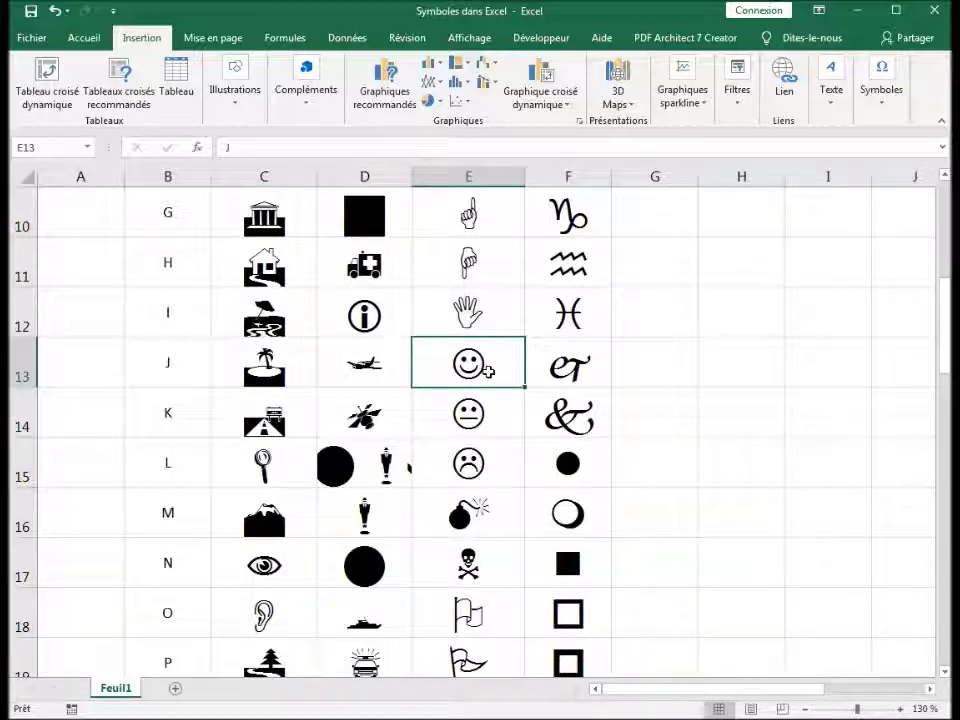
left_click(491, 462)
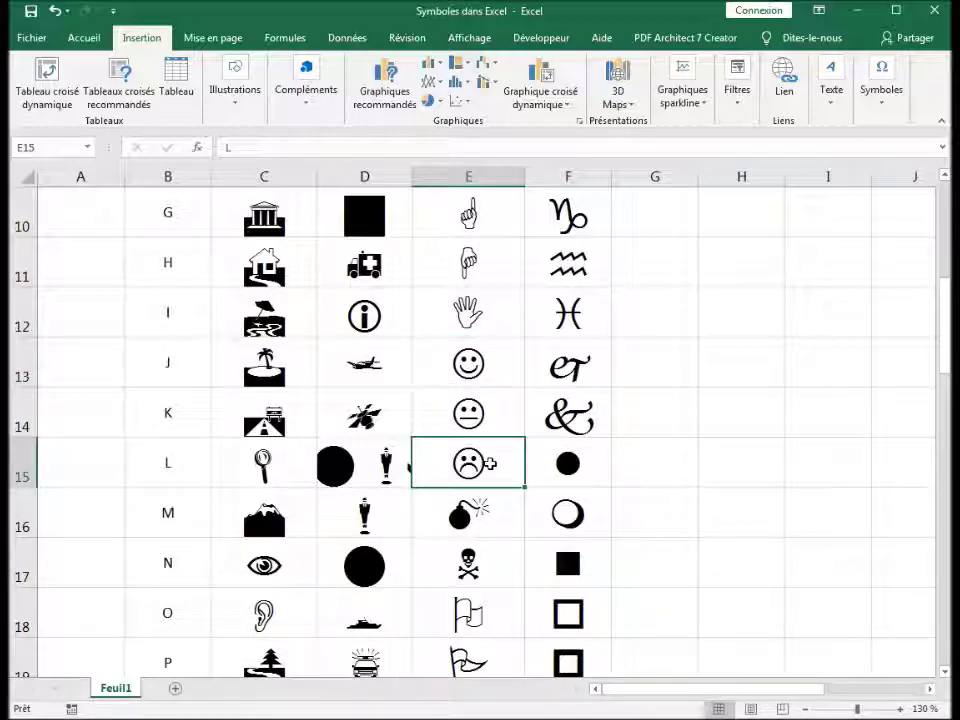
scroll(490, 463, "up", 3)
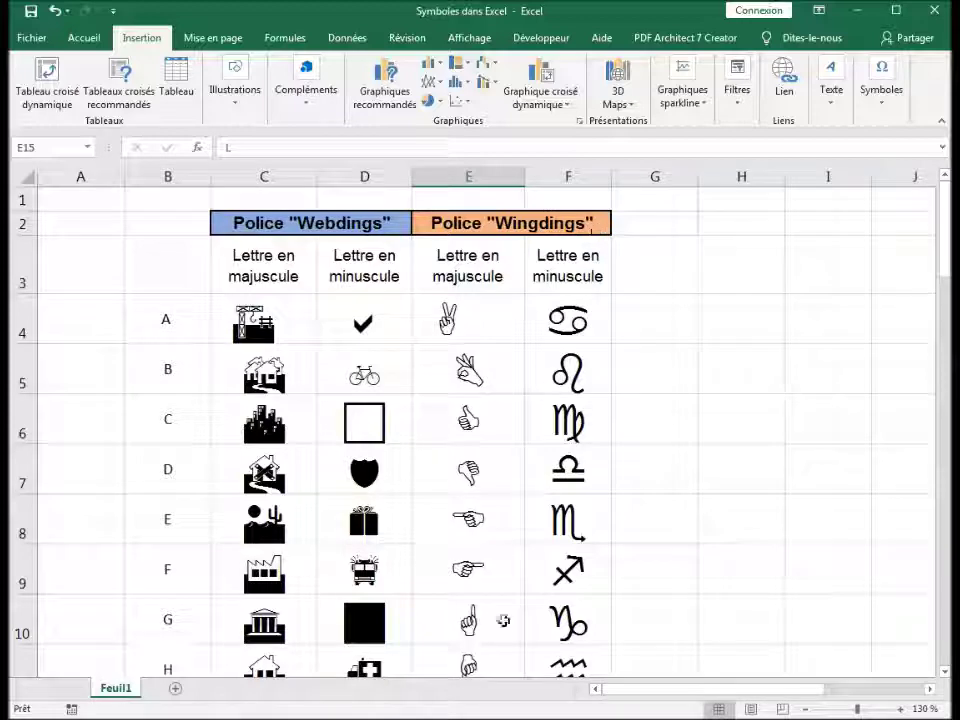
scroll(503, 621, "down", 2)
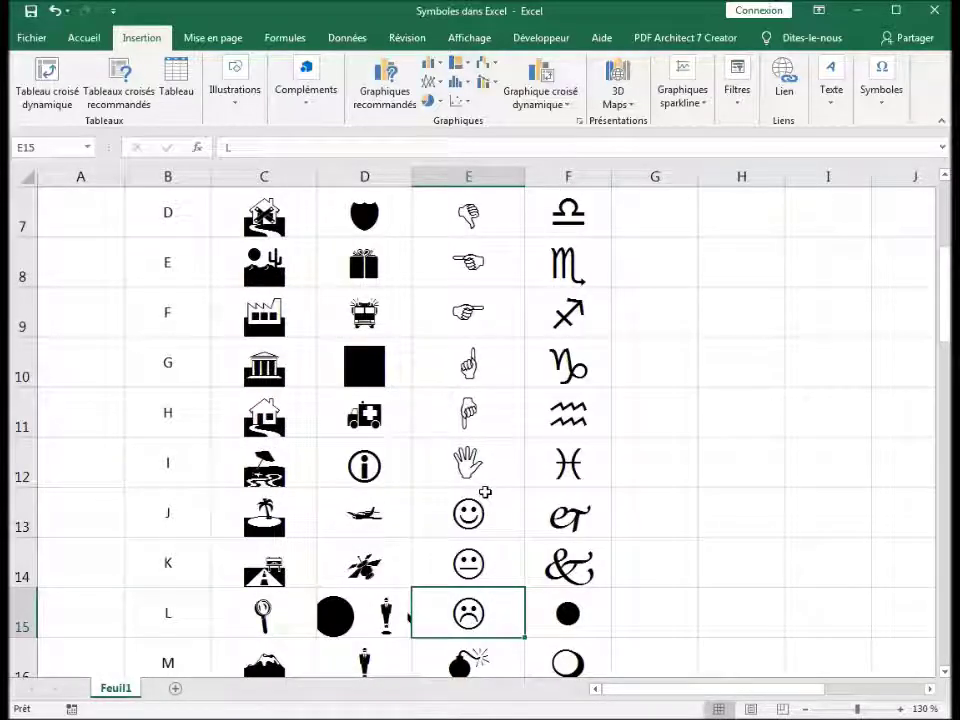
left_click(468, 512)
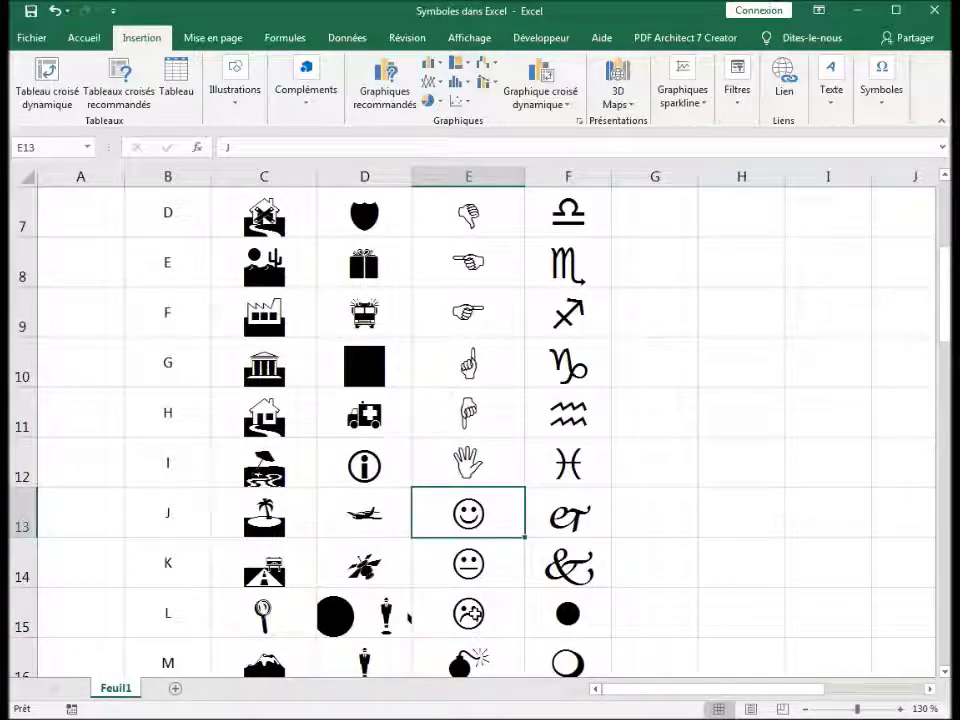
left_click(478, 628)
scroll(478, 628, "down", 2)
scroll(380, 450, "down", 1)
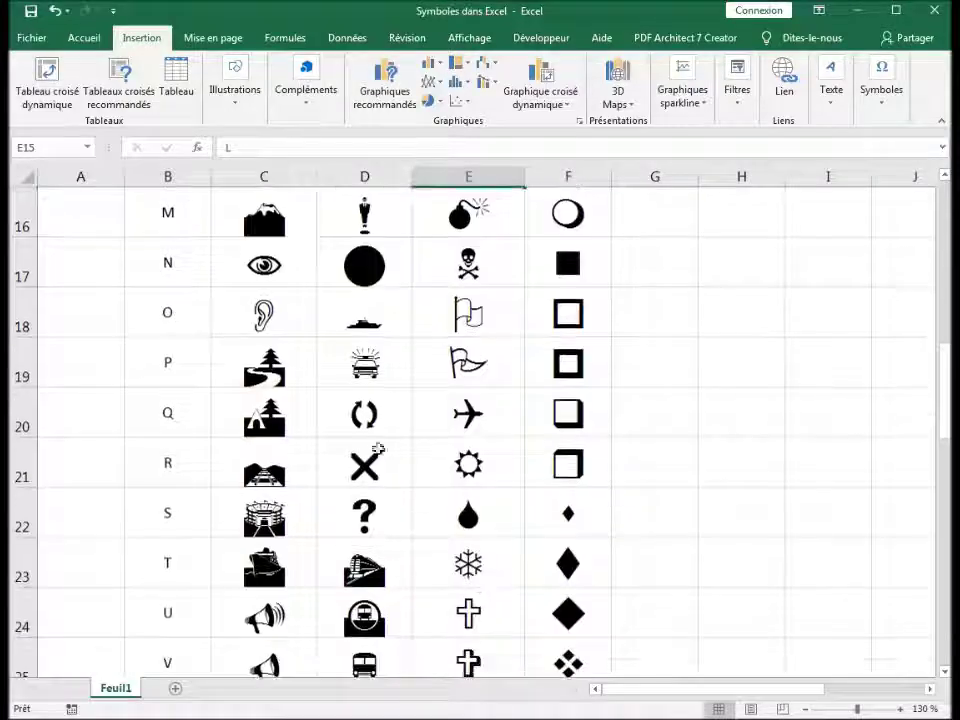
scroll(401, 450, "down", 3)
scroll(401, 450, "up", 4)
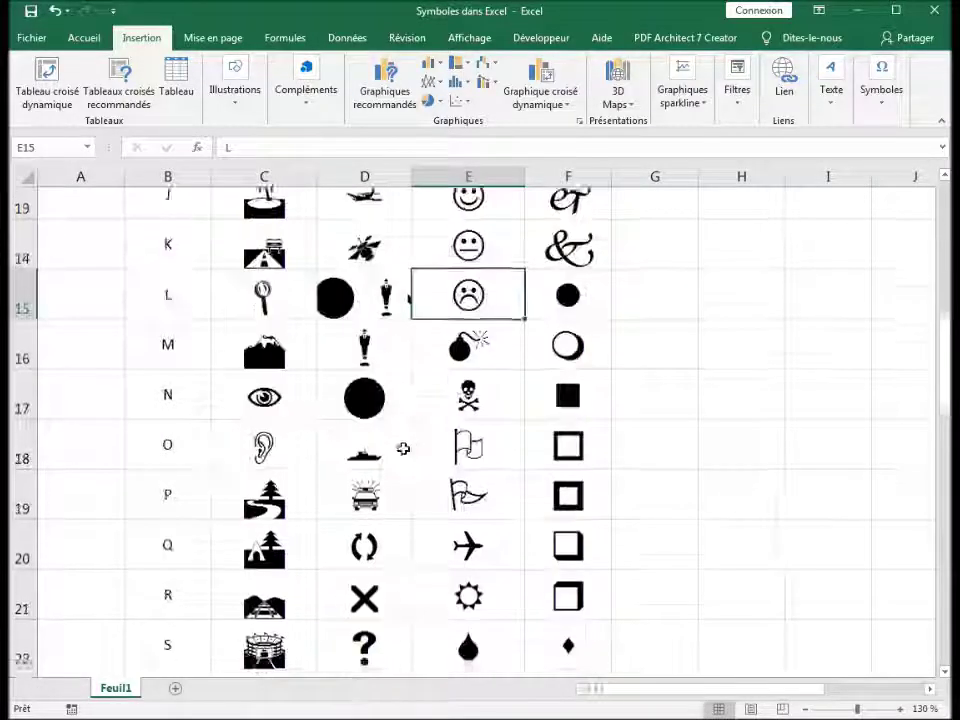
left_click(405, 508)
scroll(455, 527, "down", 1)
scroll(460, 522, "down", 1)
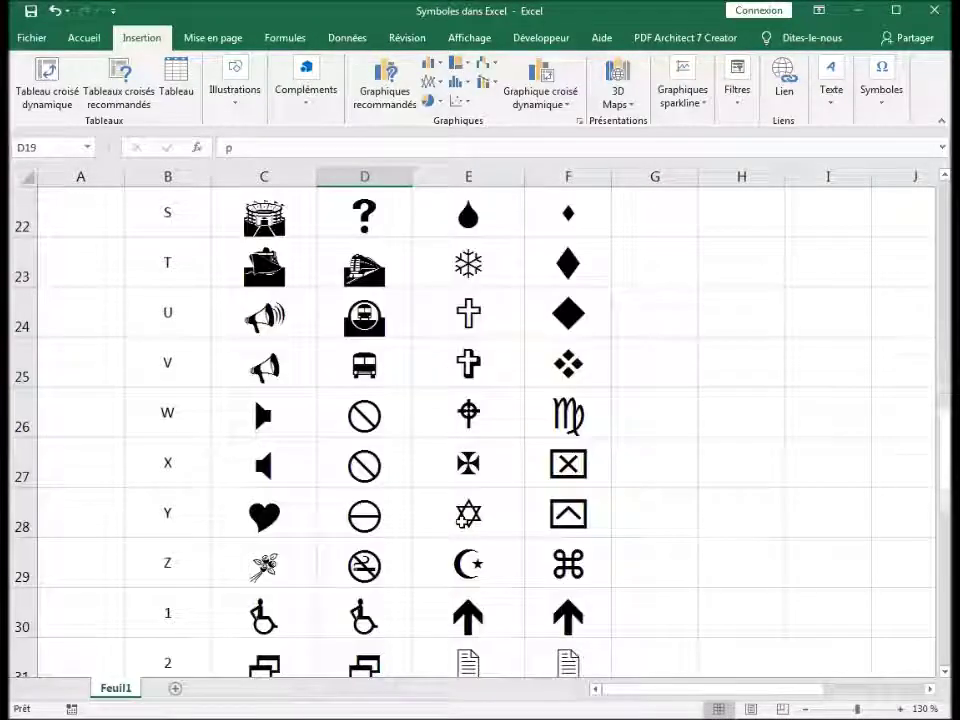
scroll(465, 514, "down", 2)
left_click(286, 516)
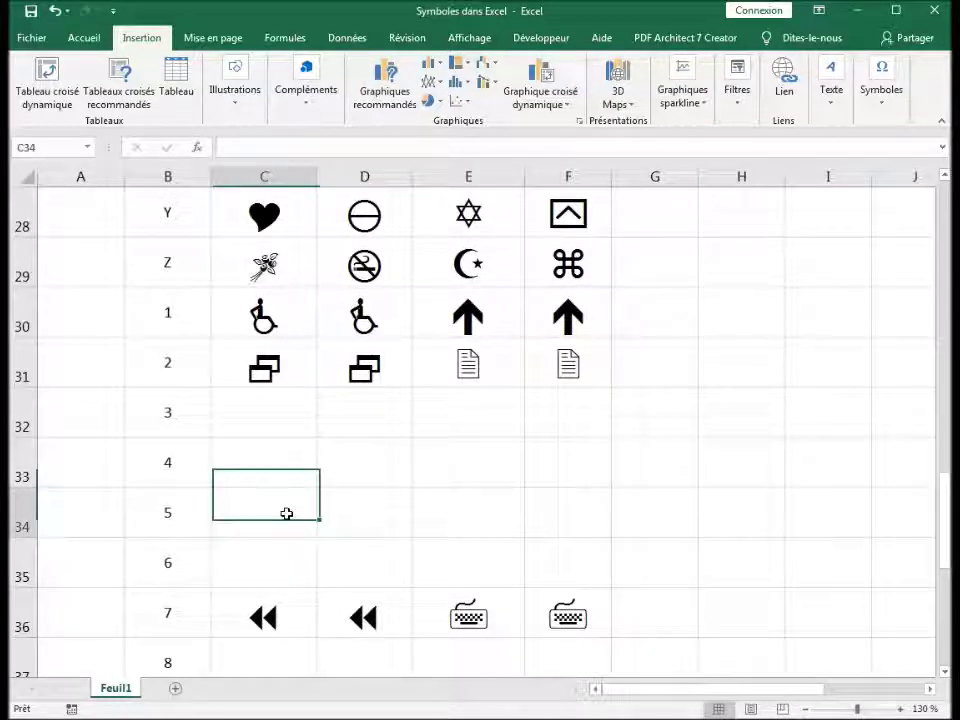
Fill row 34 with the digit 5 across columns C to F.
type("5")
key("Tab")
type("5")
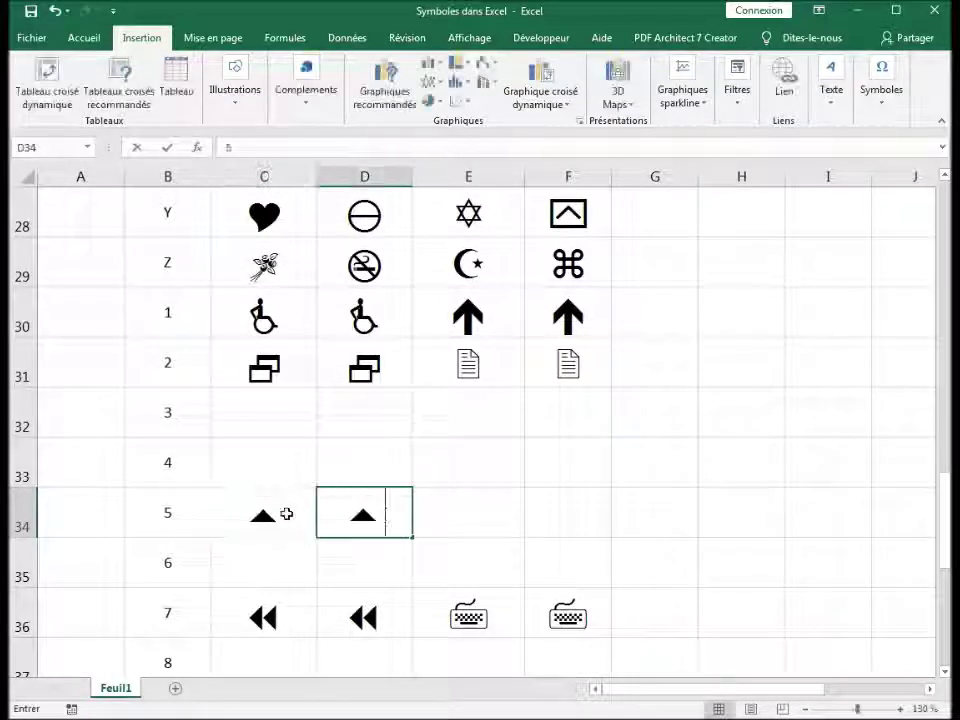
key("Tab")
type("5")
key("Tab")
type("5")
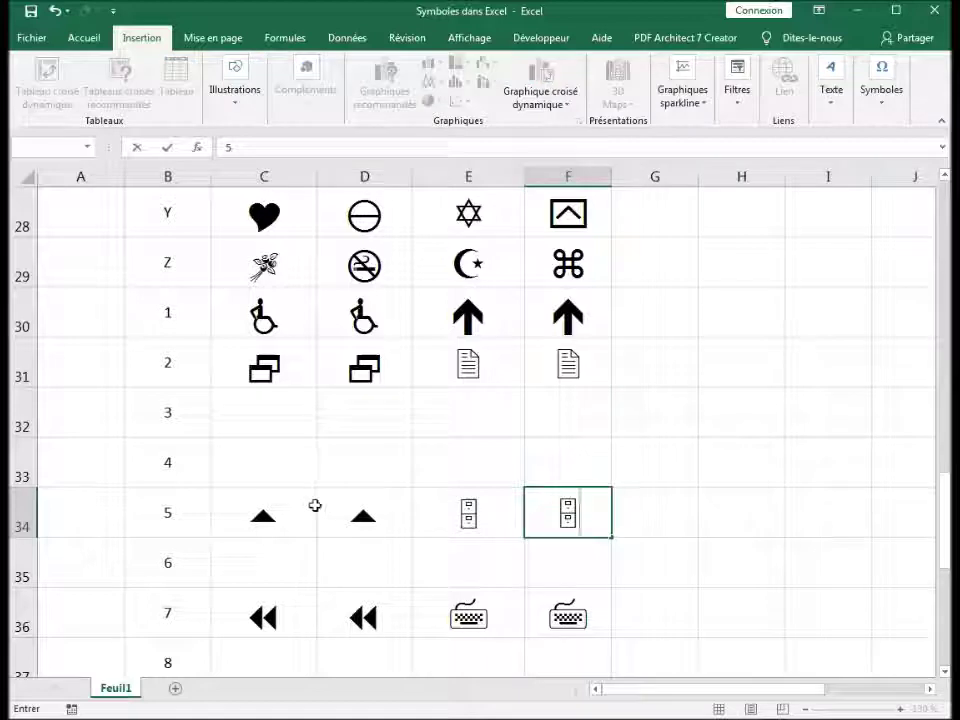
scroll(388, 501, "down", 2)
scroll(375, 489, "down", 1)
left_click(251, 532)
Fill row 38 with the digit 9 across columns C to F.
scroll(258, 510, "up", 2)
left_click(251, 559)
type("9")
key("Tab")
type("9")
key("Tab")
type("9")
key("Tab")
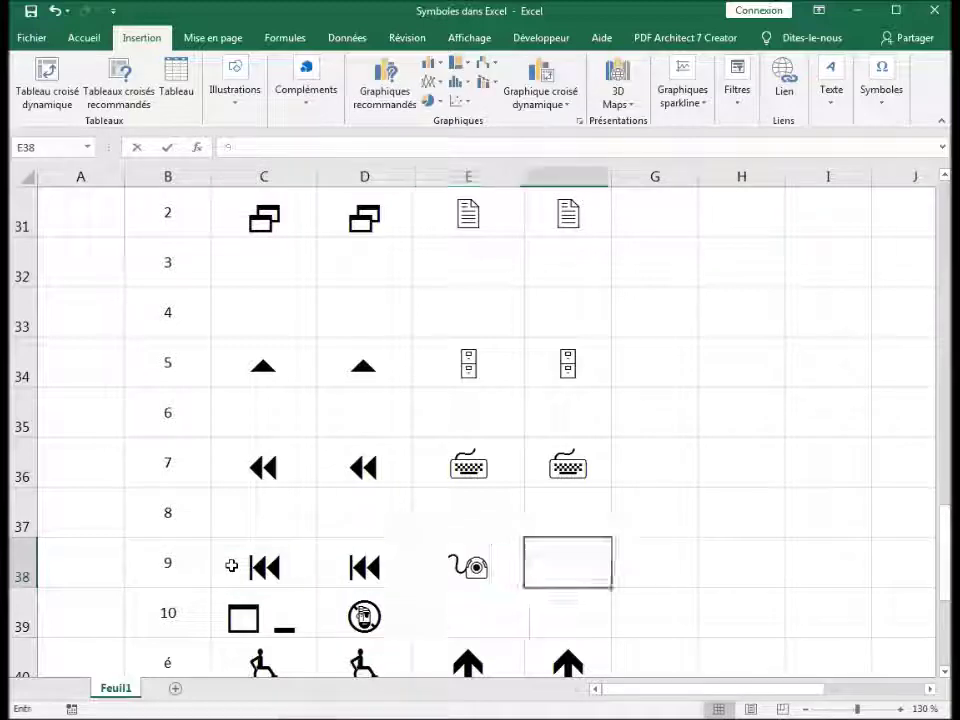
type("9")
left_click(366, 533)
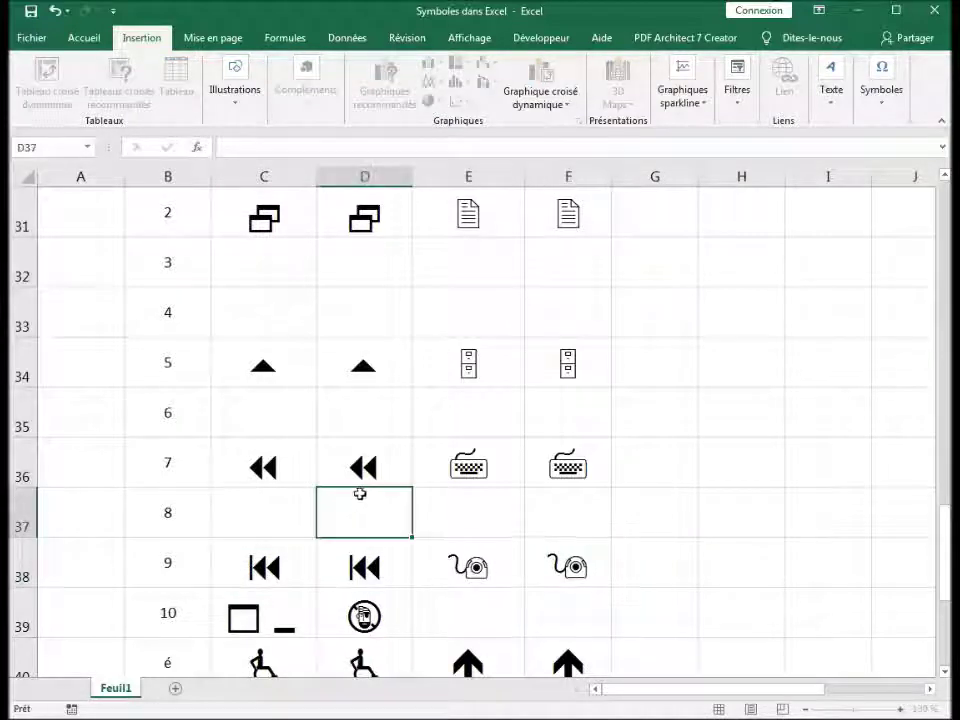
scroll(362, 495, "up", 5)
scroll(366, 488, "up", 5)
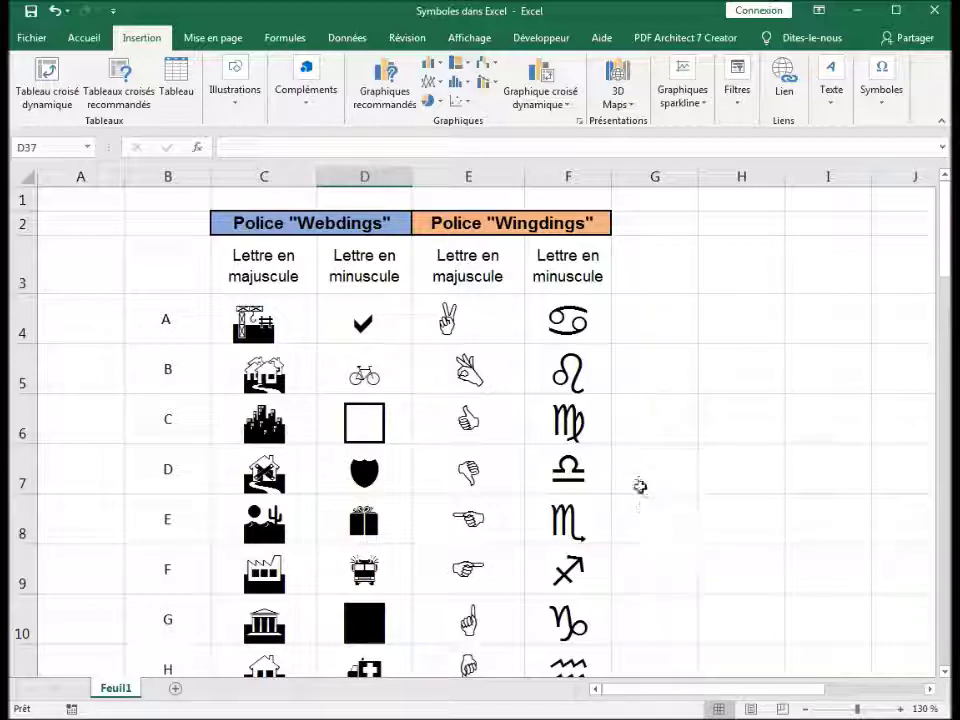
left_click(701, 298)
scroll(555, 422, "down", 3)
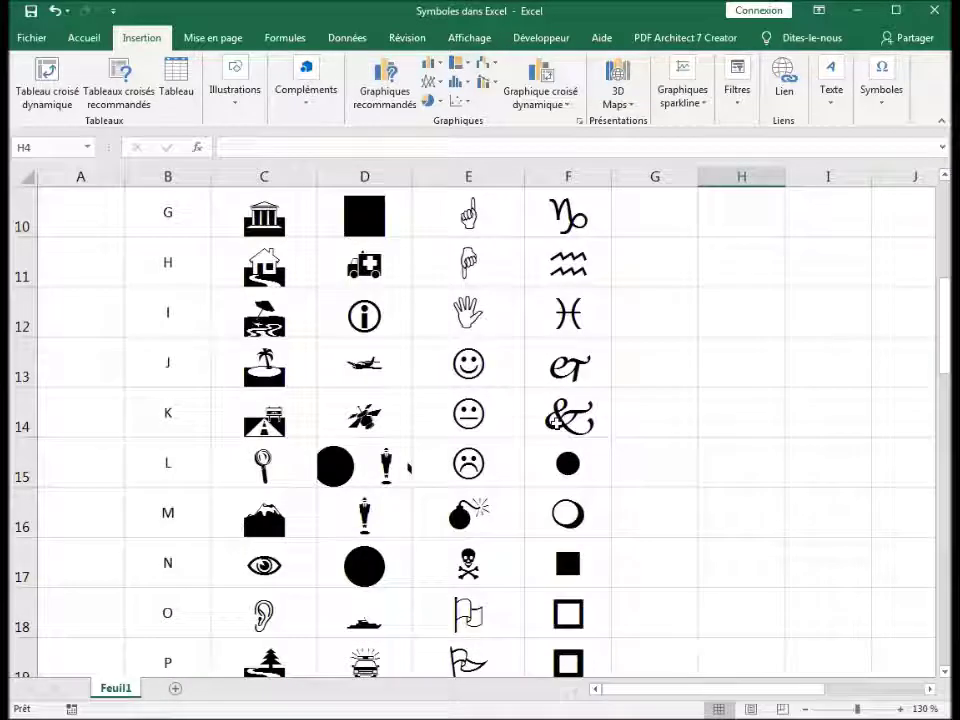